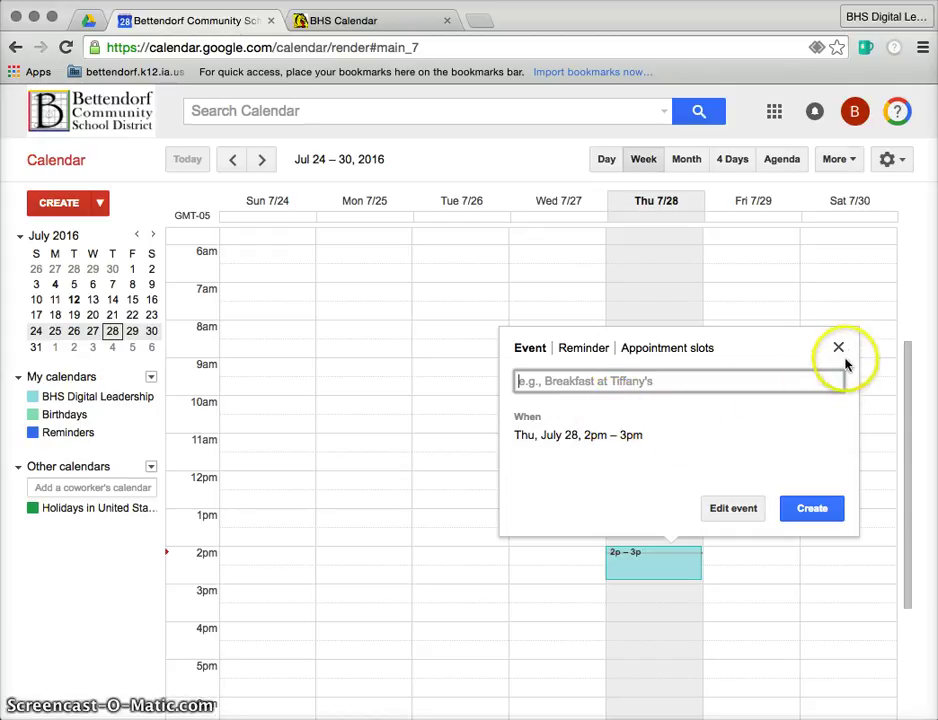
Step: Dismiss the quick event pop-up and create a new event titled "Homecoming / Spirit Week"
click(839, 349)
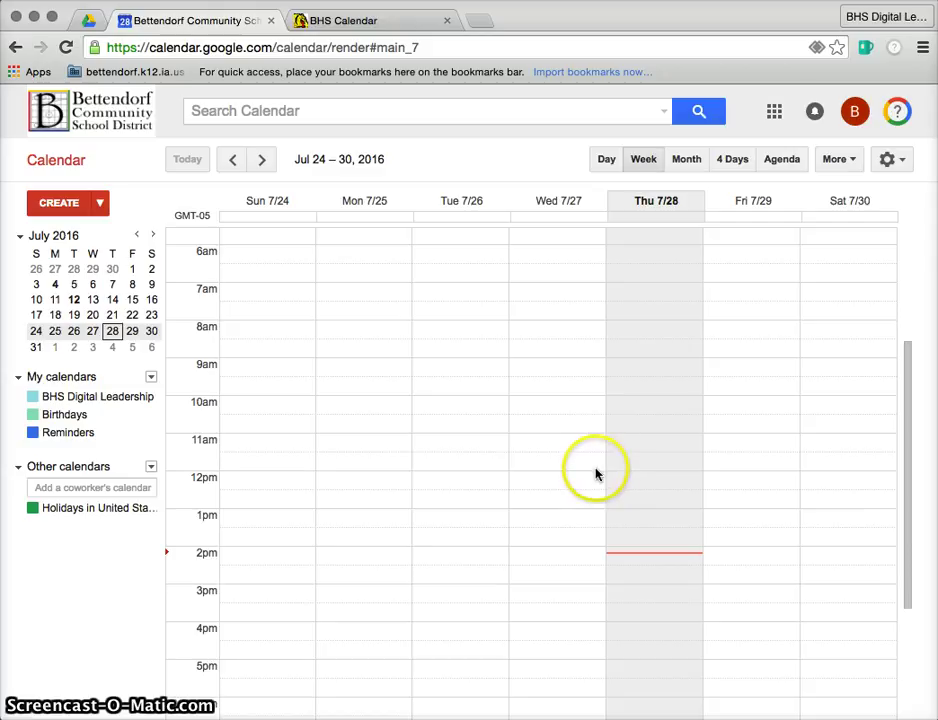
click(72, 205)
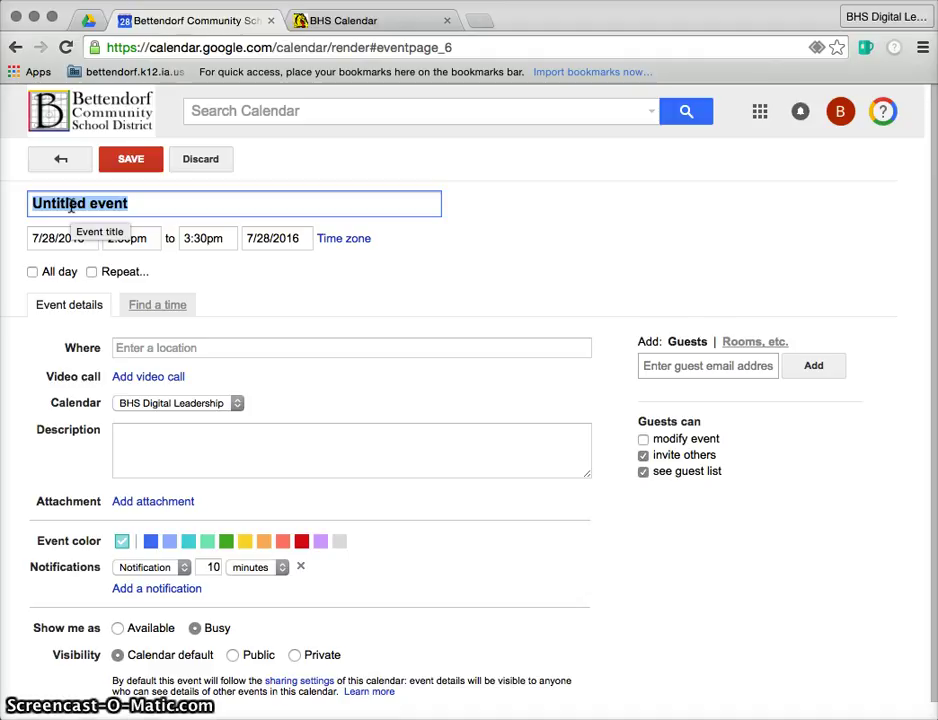
text(Homecoming)
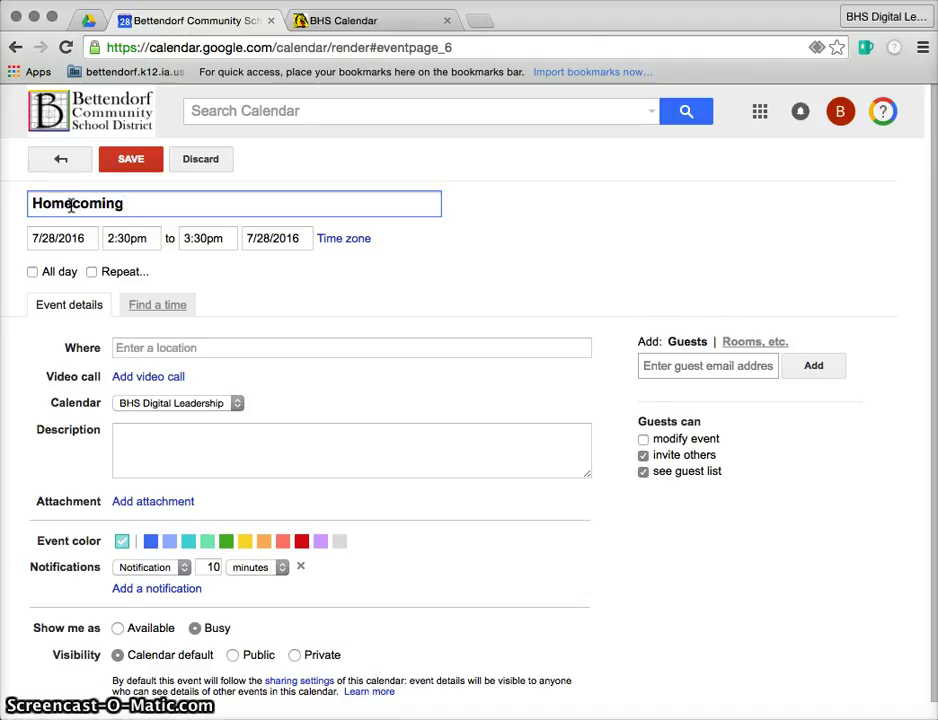
text( / Spirit )
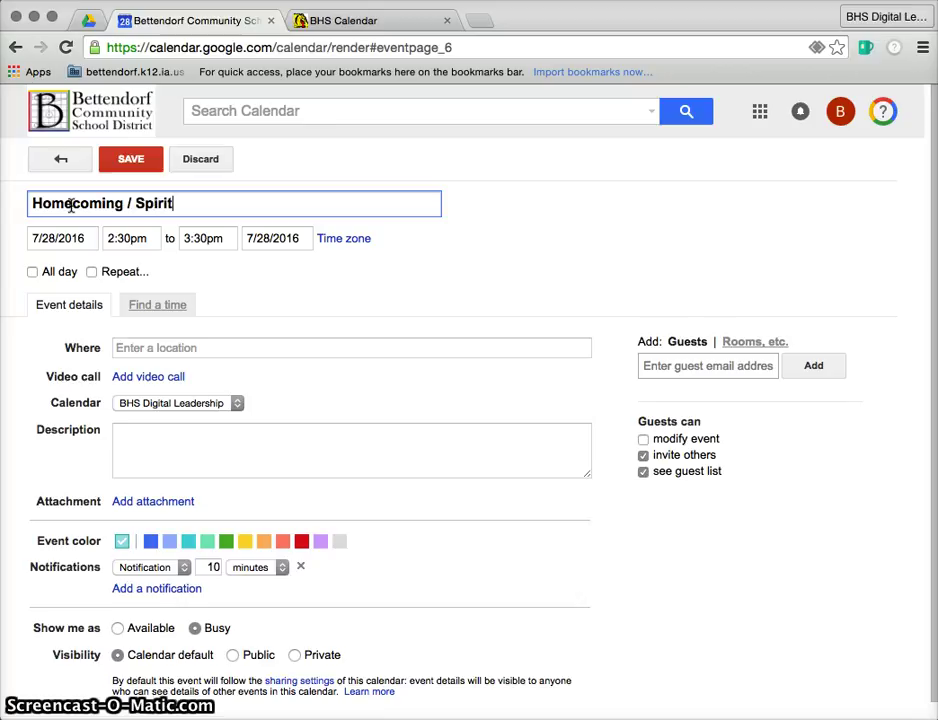
text(Week)
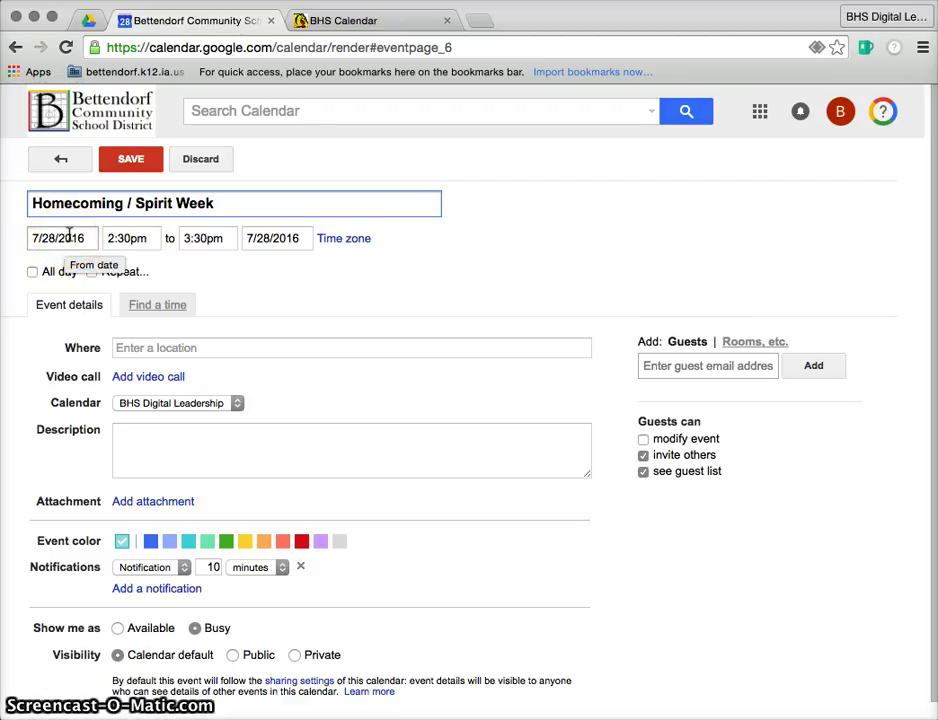
Step: Make the event all-day and set its dates from 9/18/2016 to 9/24/2016
click(32, 271)
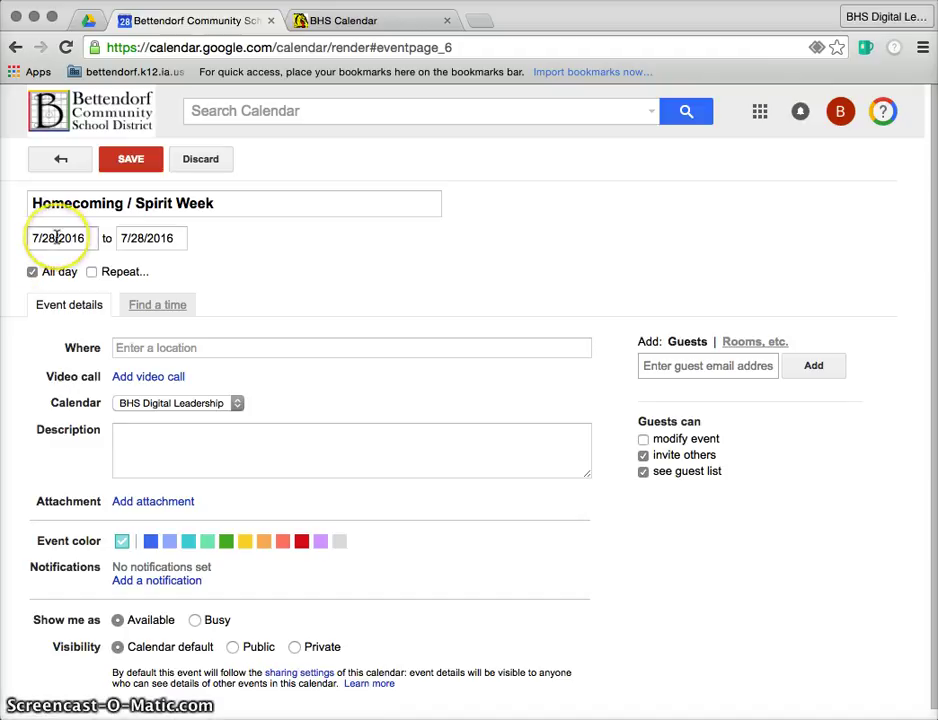
click(59, 237)
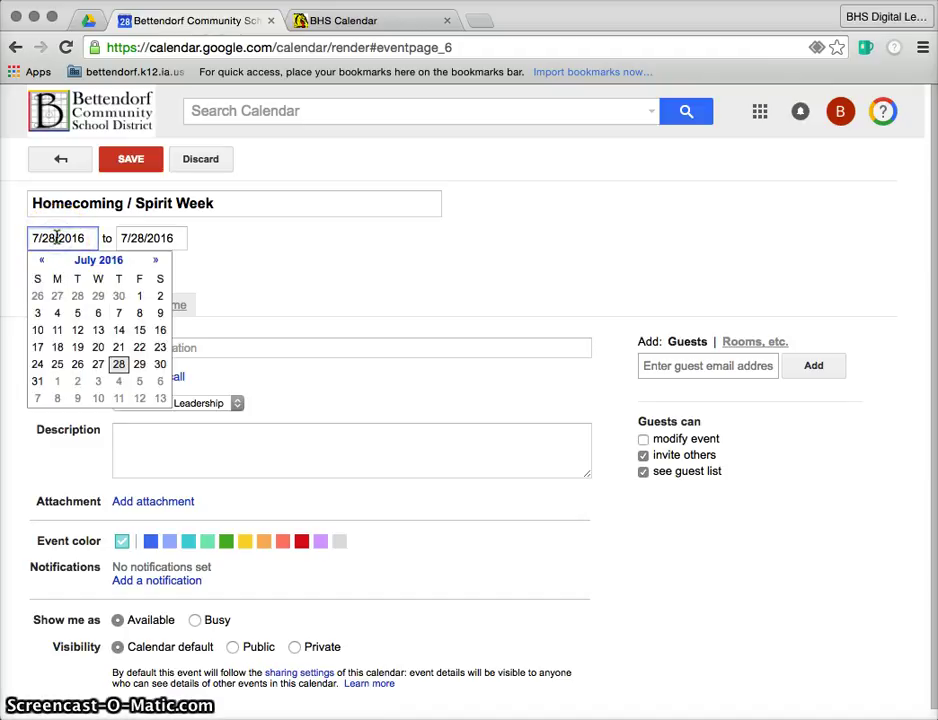
click(156, 264)
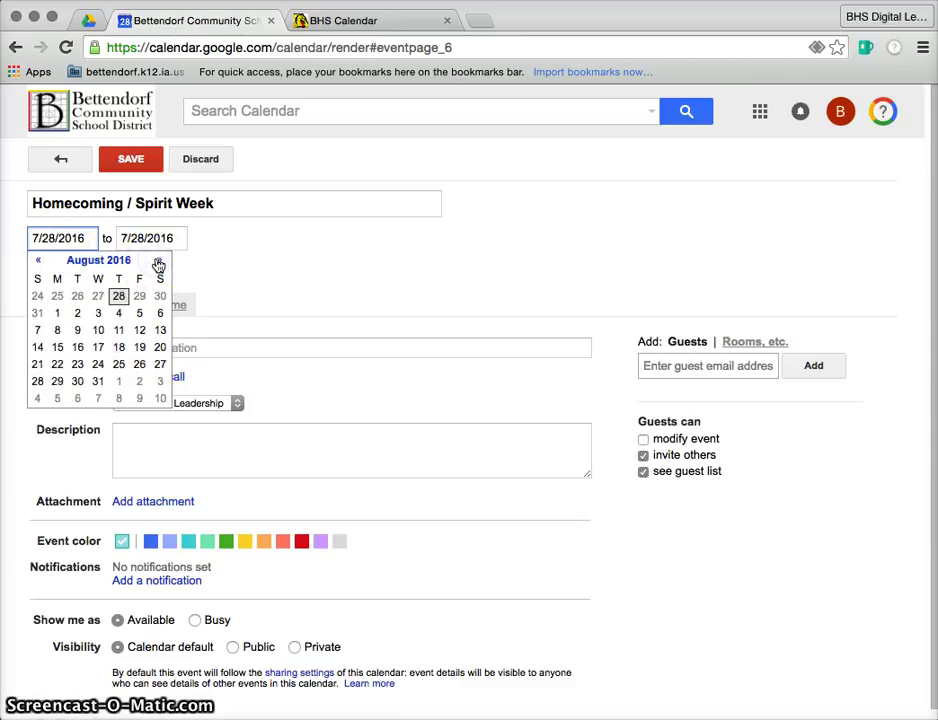
click(158, 264)
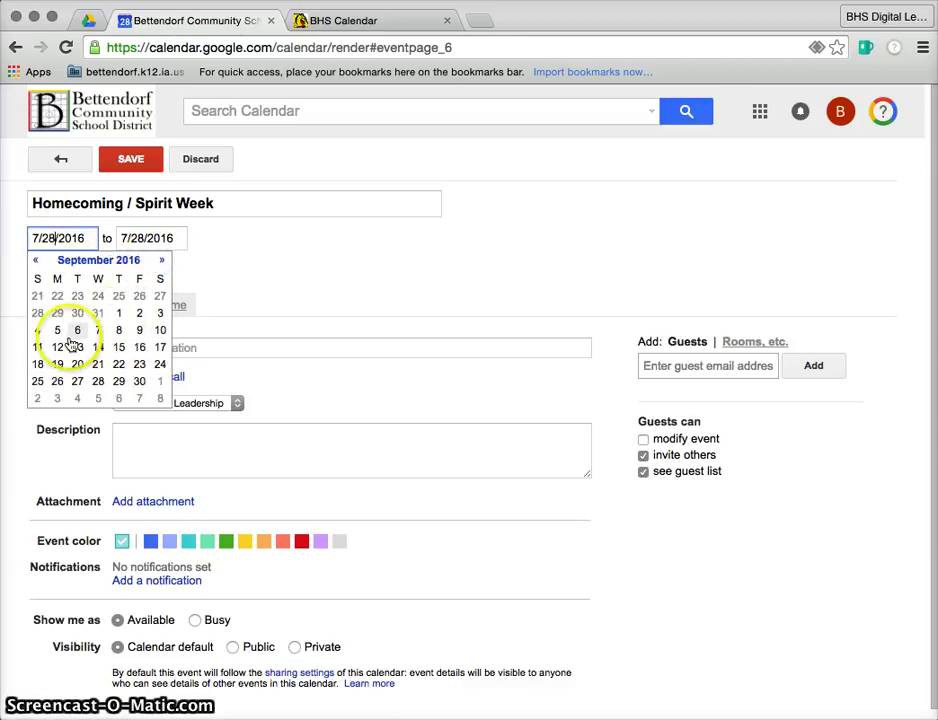
click(38, 365)
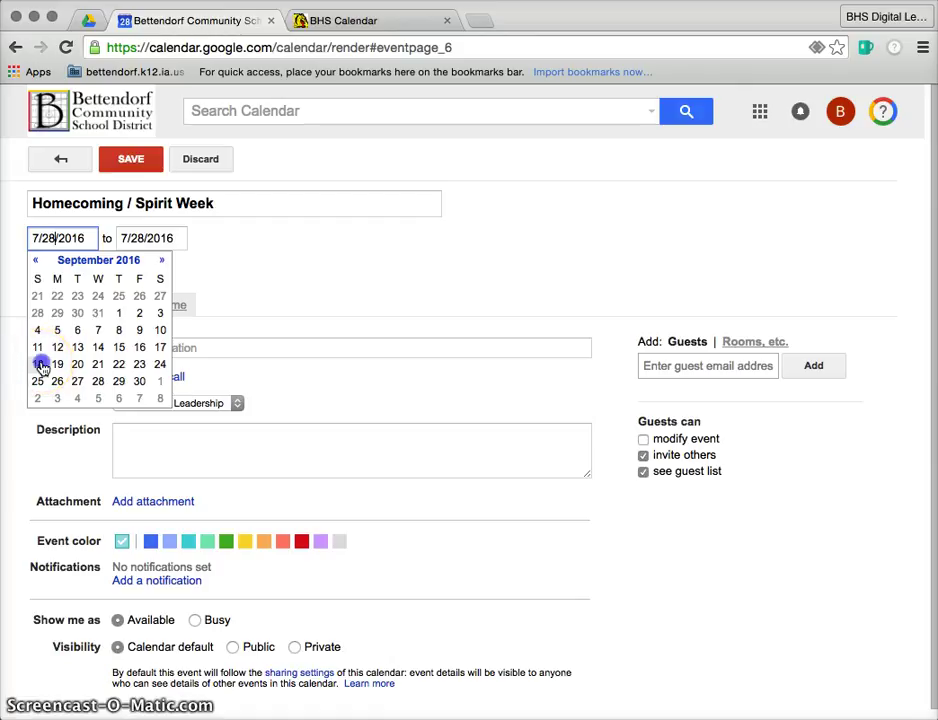
click(145, 238)
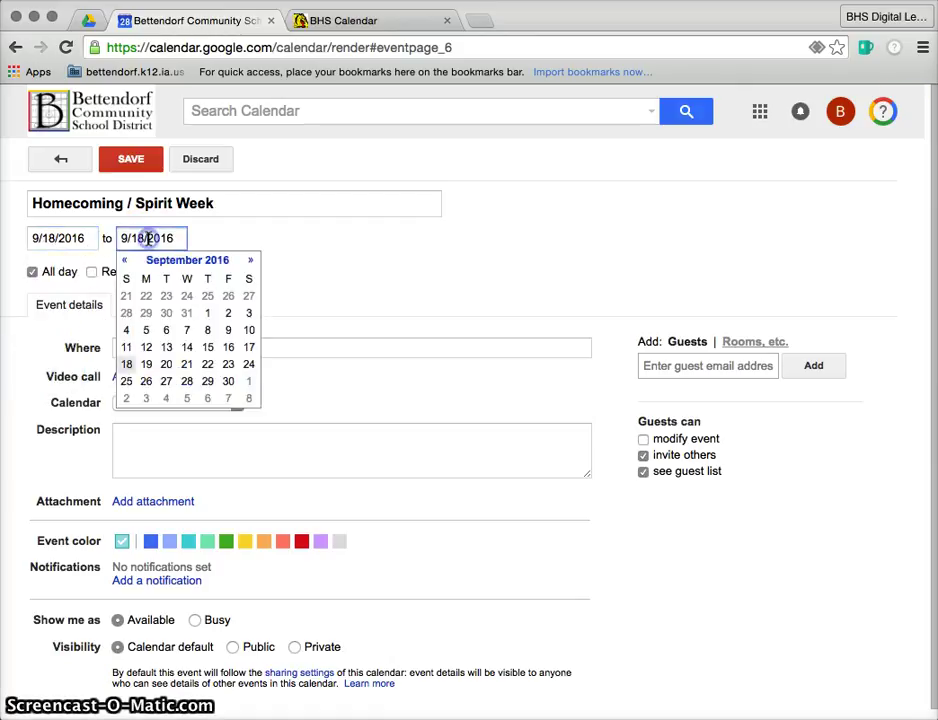
click(251, 368)
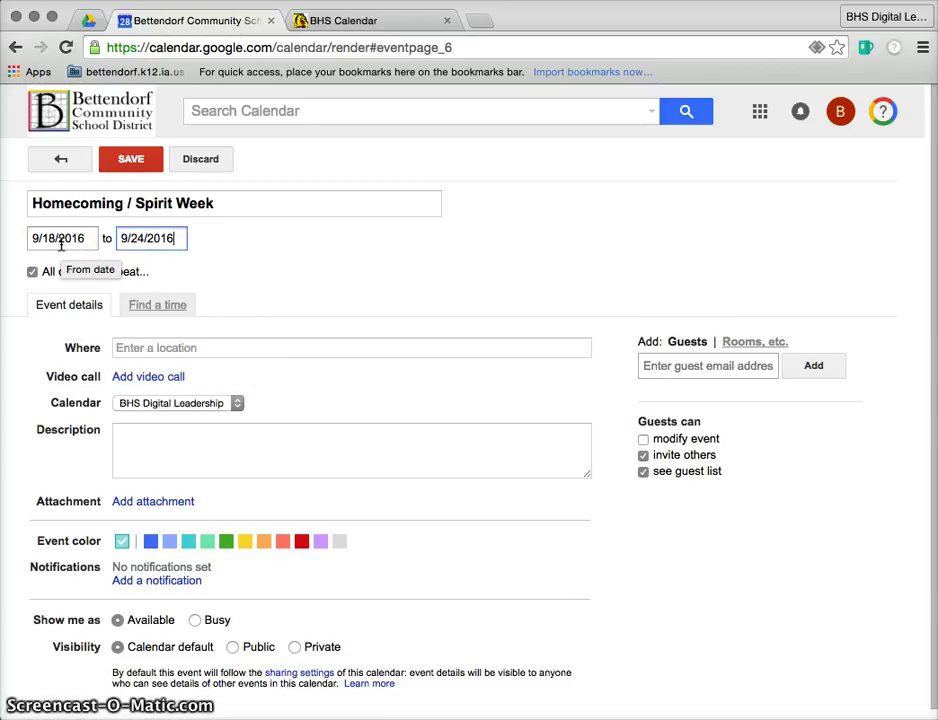
Step: Set the event location to the suggested "Bettendorf High School, Bettendorf, IA, United States"
click(293, 348)
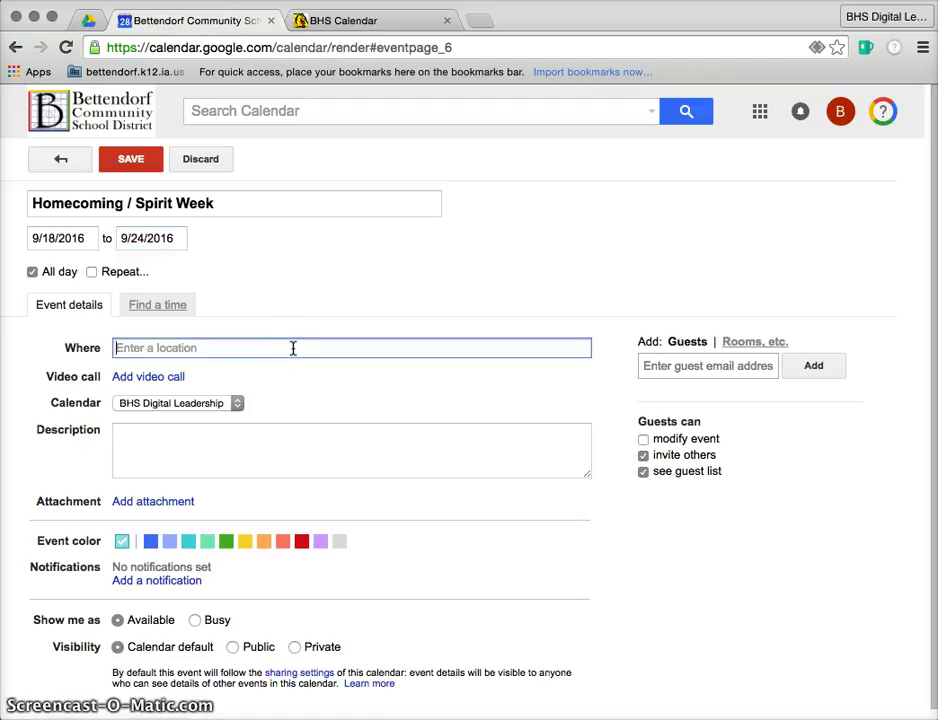
text(Bett)
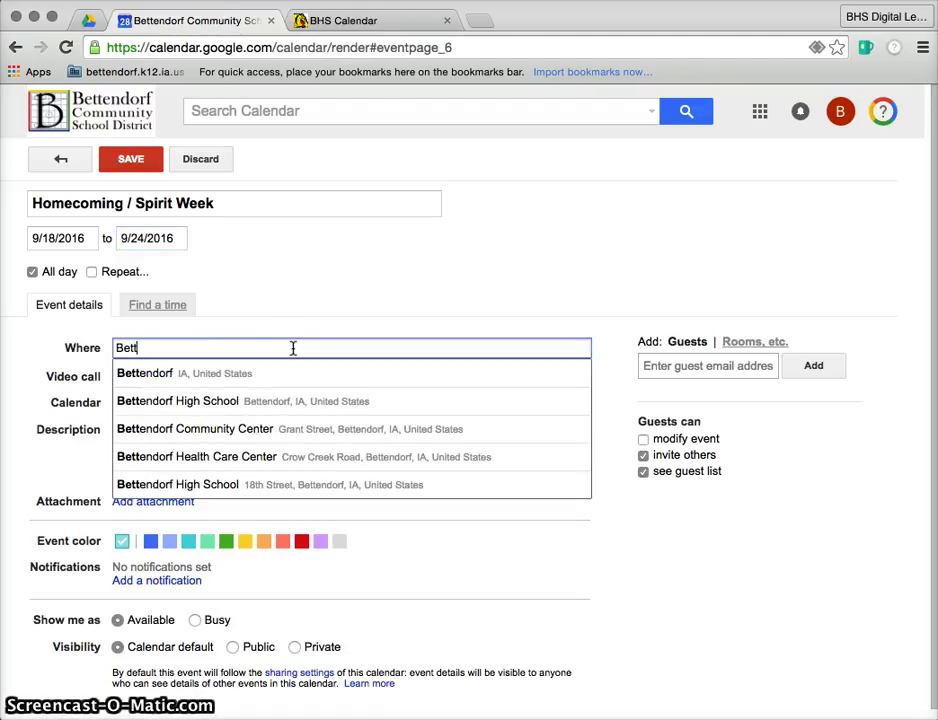
click(208, 408)
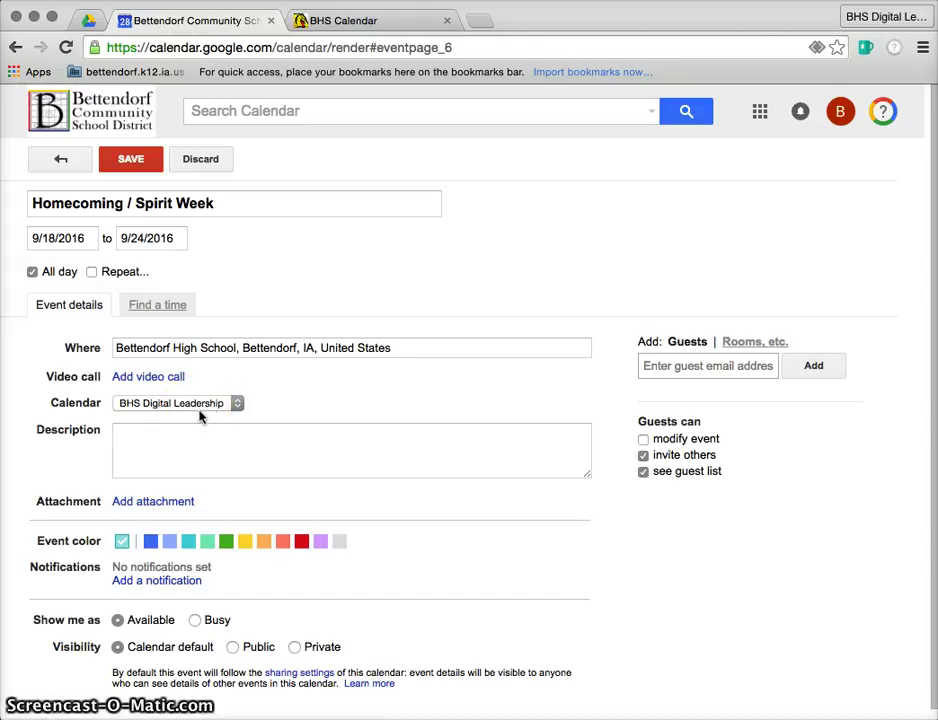
click(188, 448)
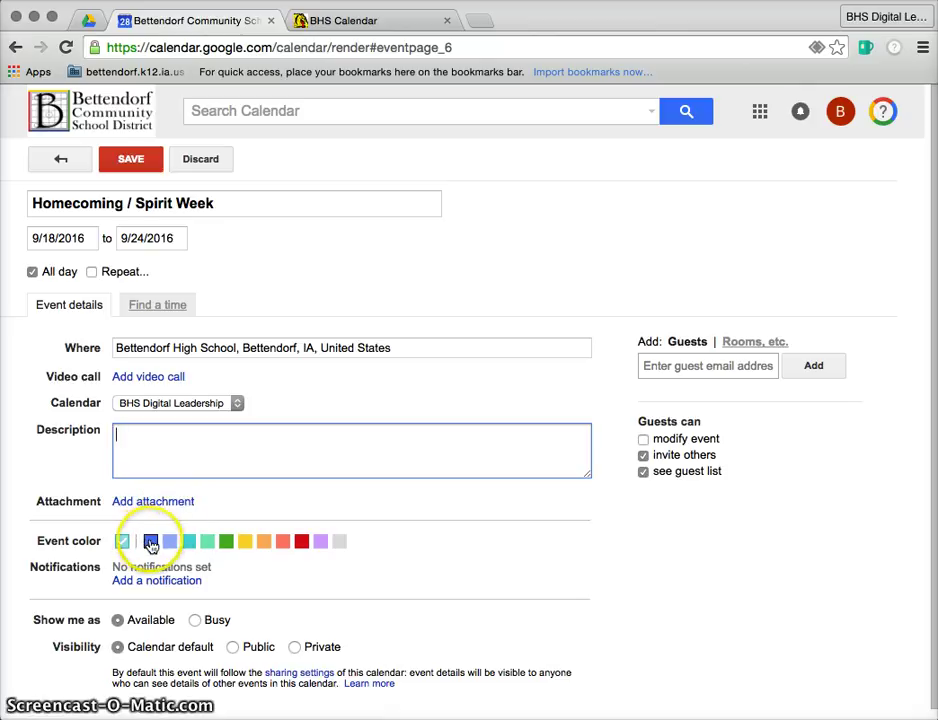
Step: Set the event color to yellow
click(244, 545)
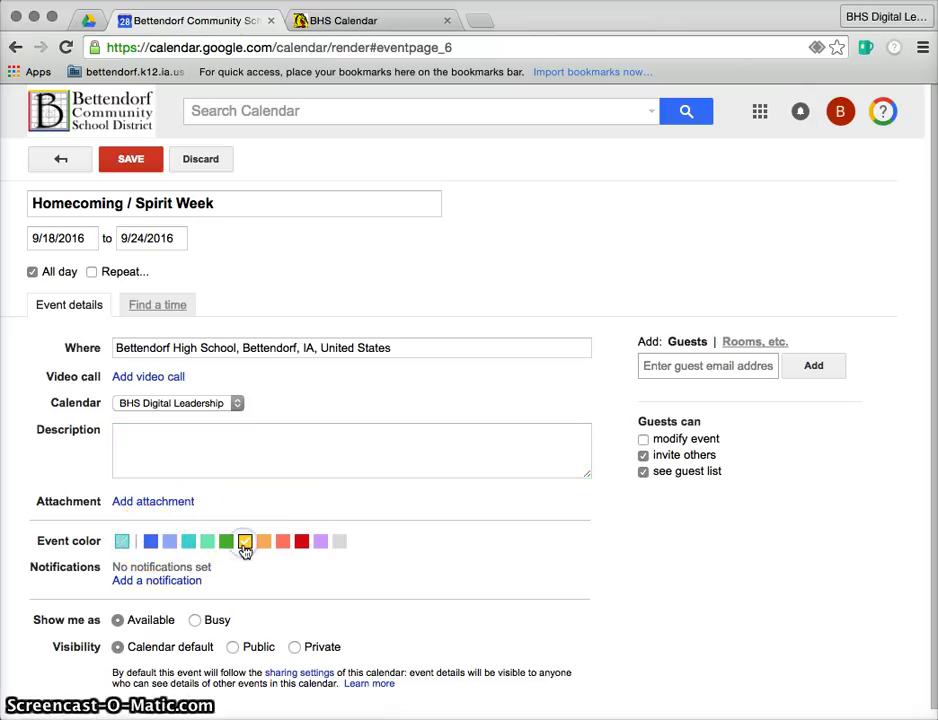
click(246, 563)
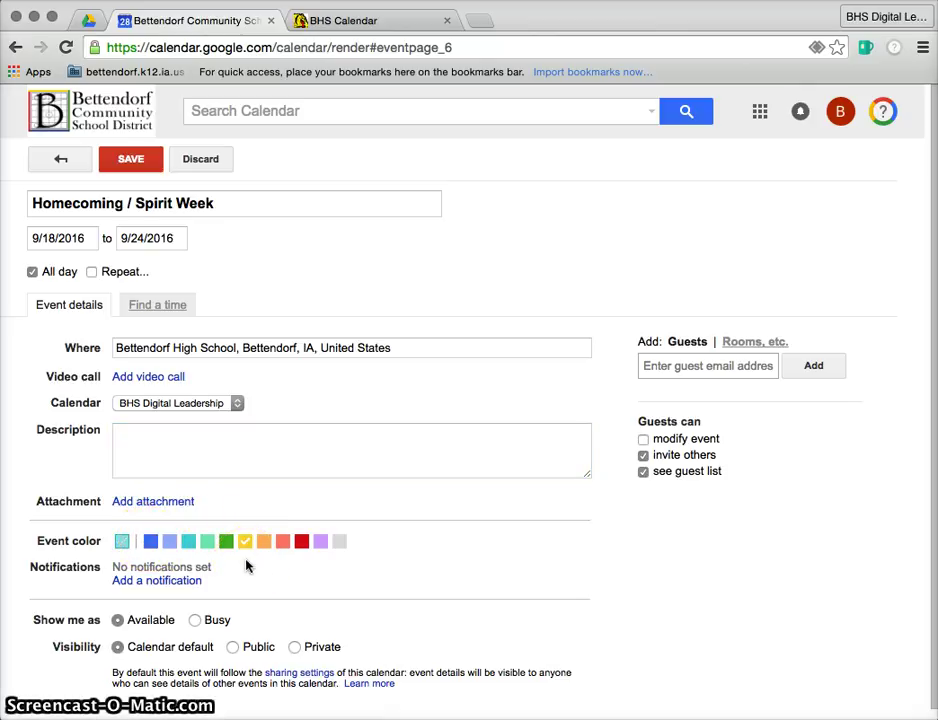
click(247, 560)
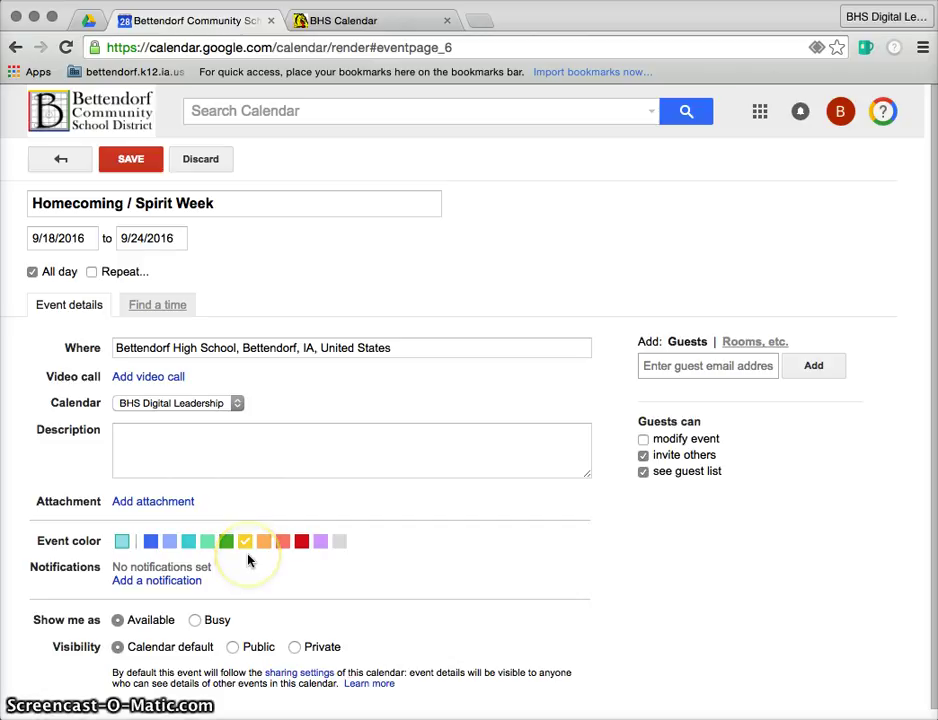
click(249, 560)
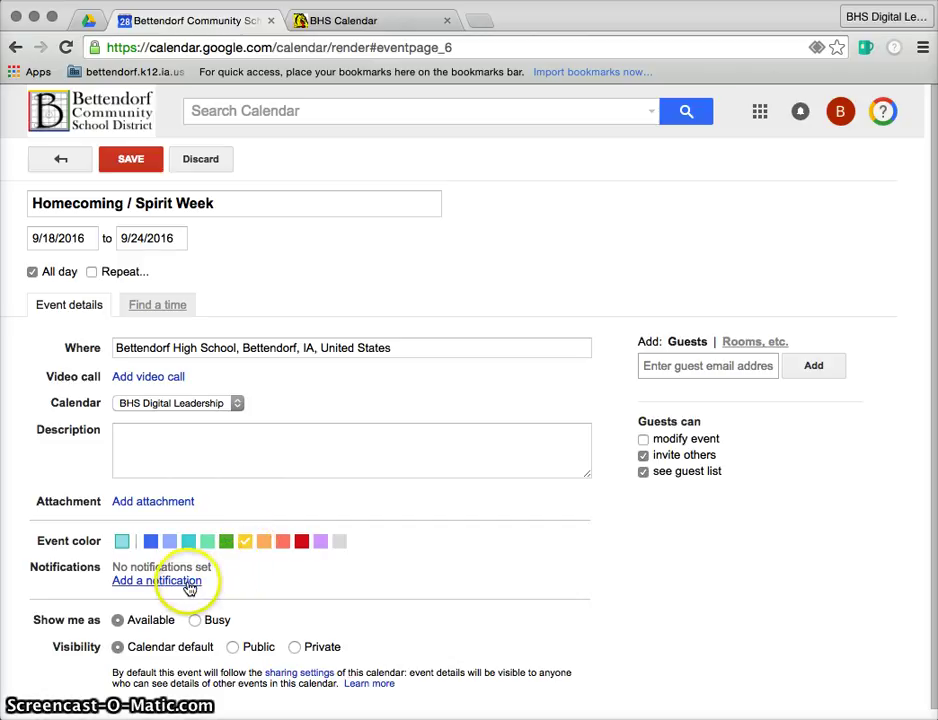
Step: Add a notification to the event and look through its type and time-unit options
click(132, 586)
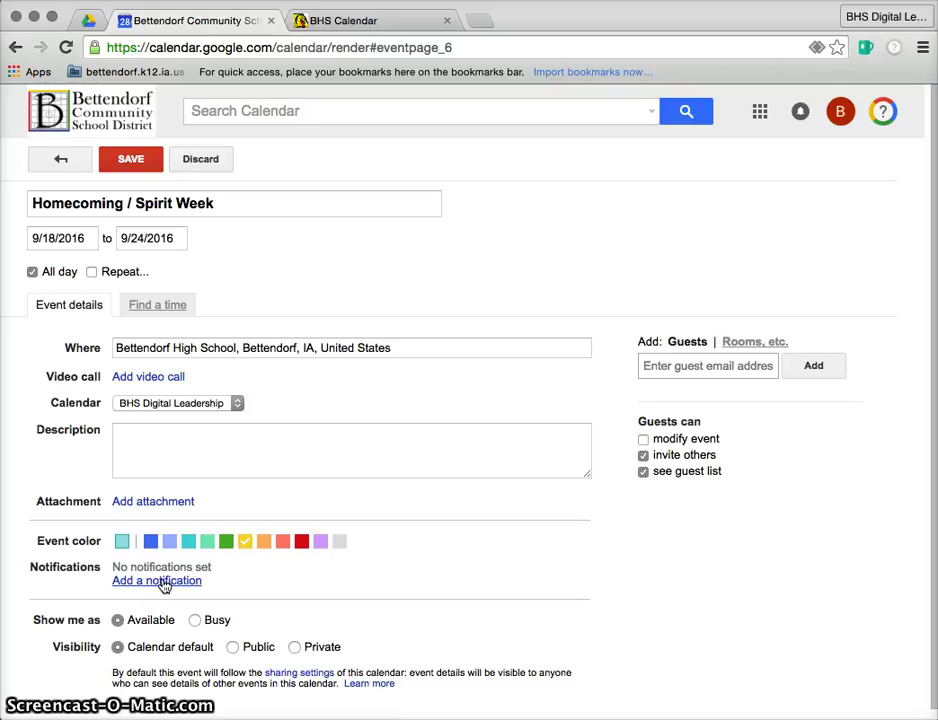
click(164, 586)
click(164, 569)
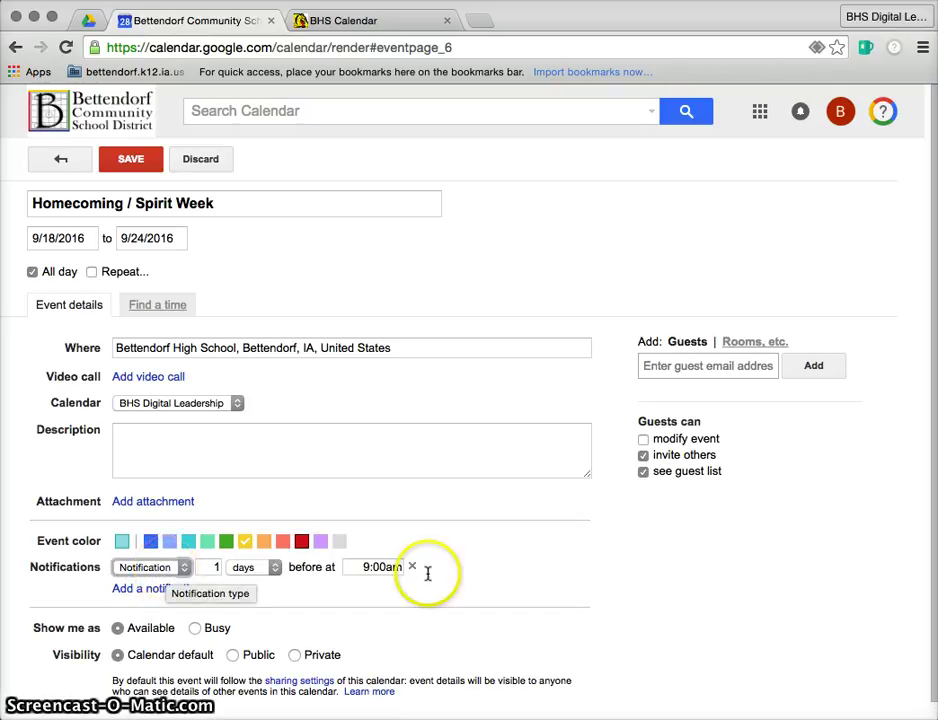
click(250, 567)
click(251, 582)
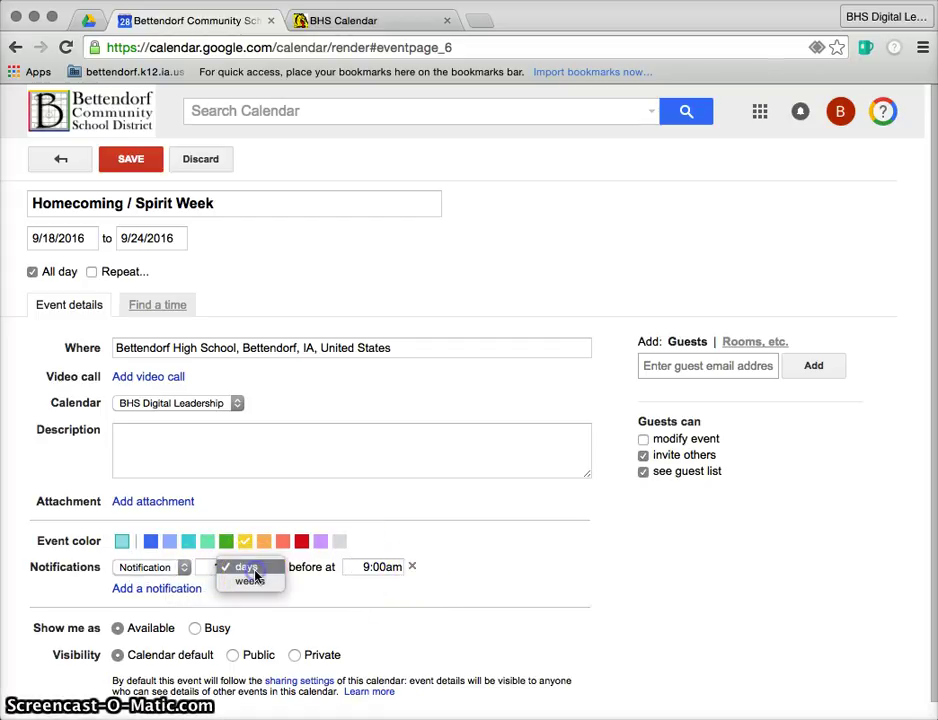
click(252, 569)
Step: Set the notification to an email 2 weeks before the event, and save the event
click(184, 567)
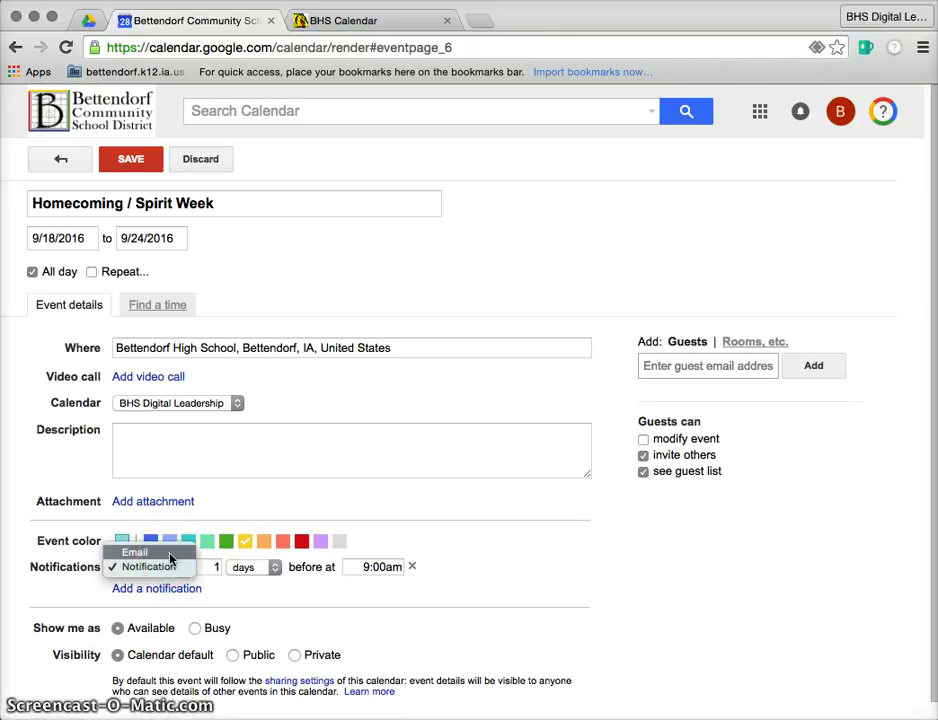
click(170, 553)
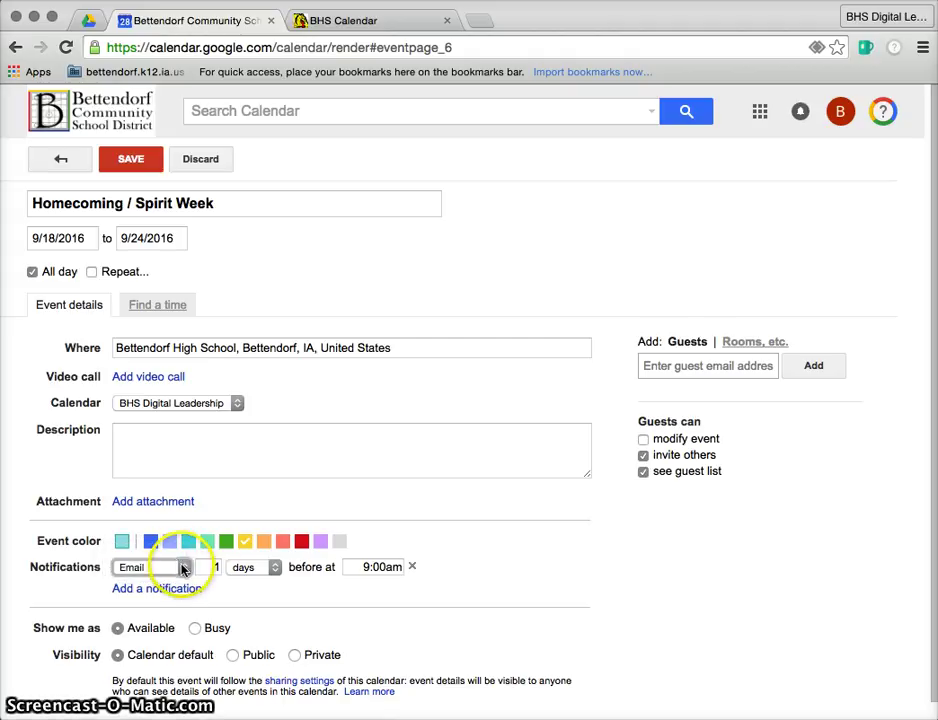
click(209, 567)
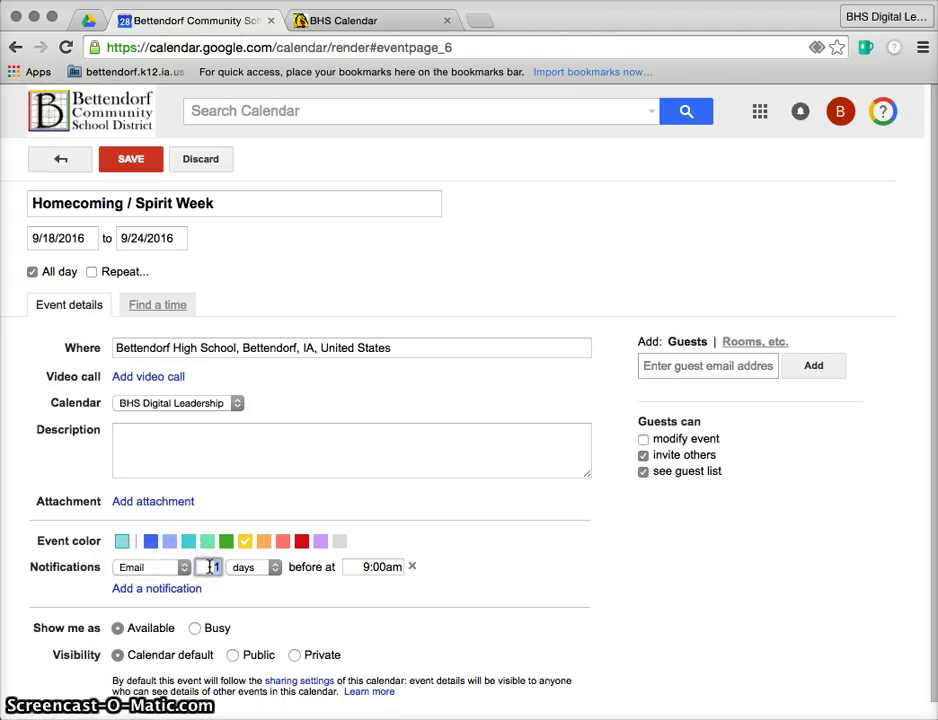
click(240, 568)
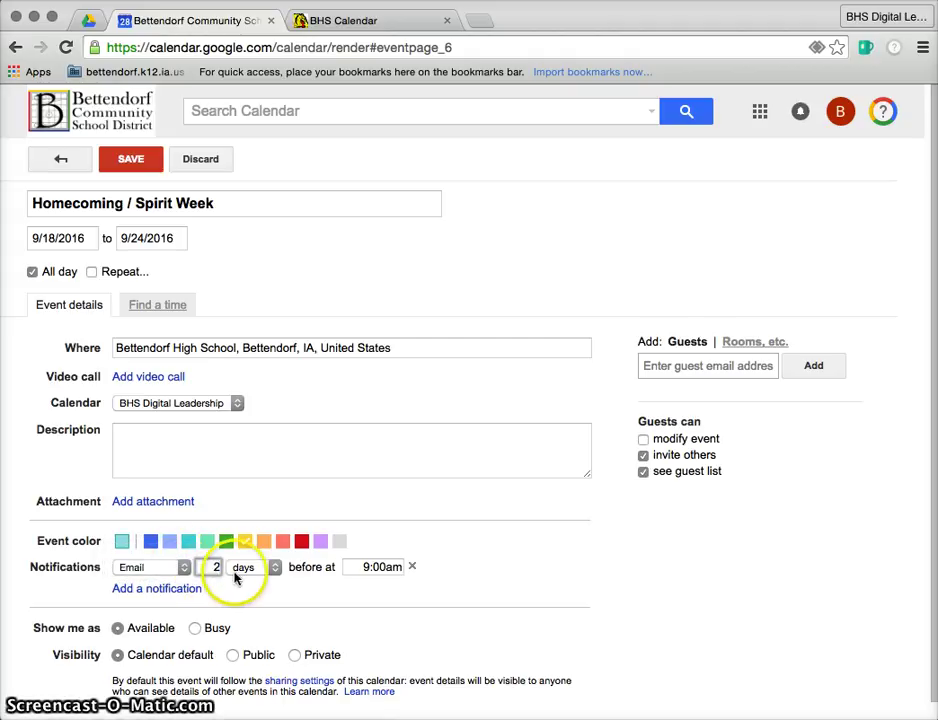
click(250, 584)
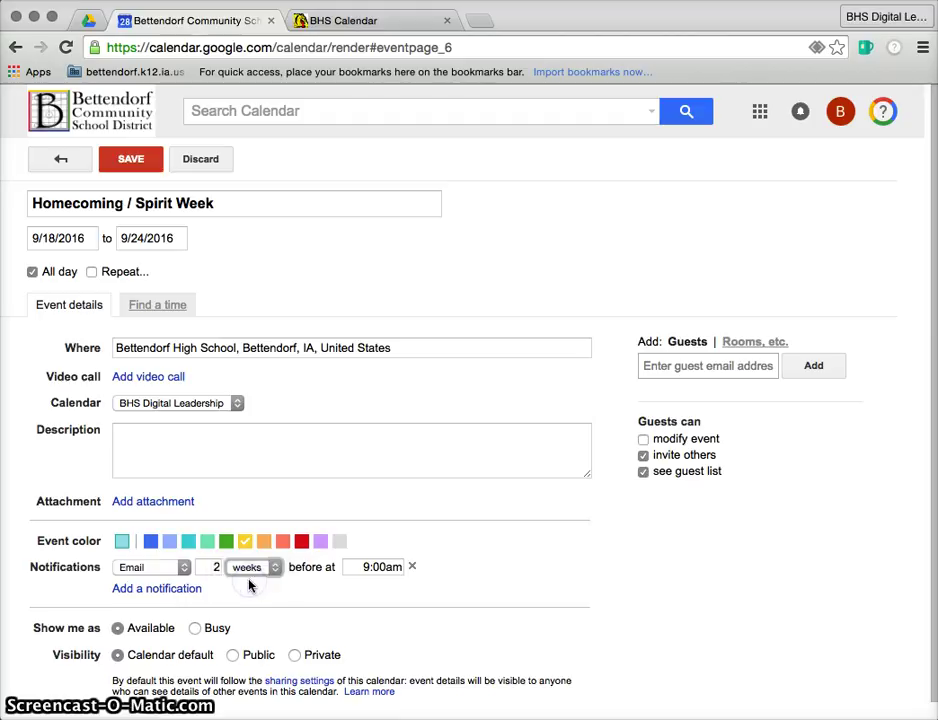
click(299, 586)
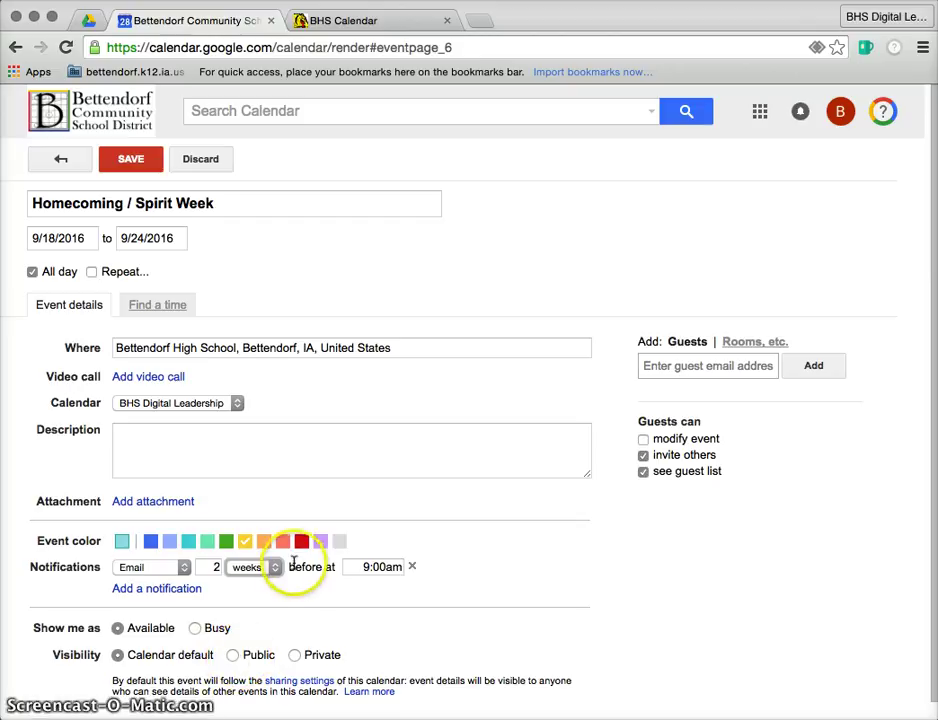
click(130, 162)
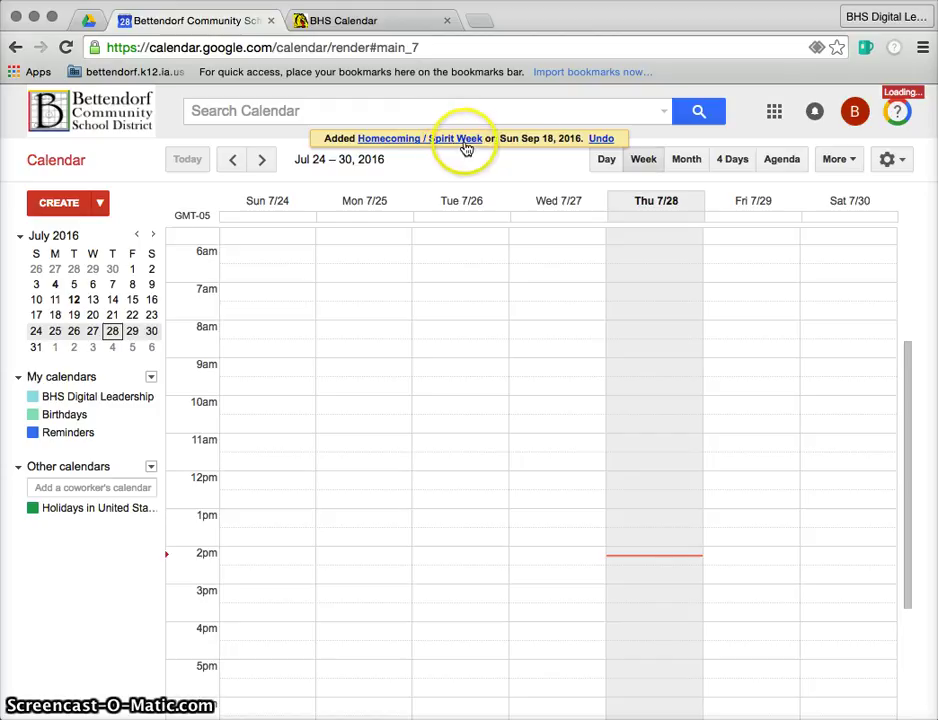
Step: Go forward to the week of Sep 18 – 24, 2016, to view the new event, and switch to the month view
click(265, 161)
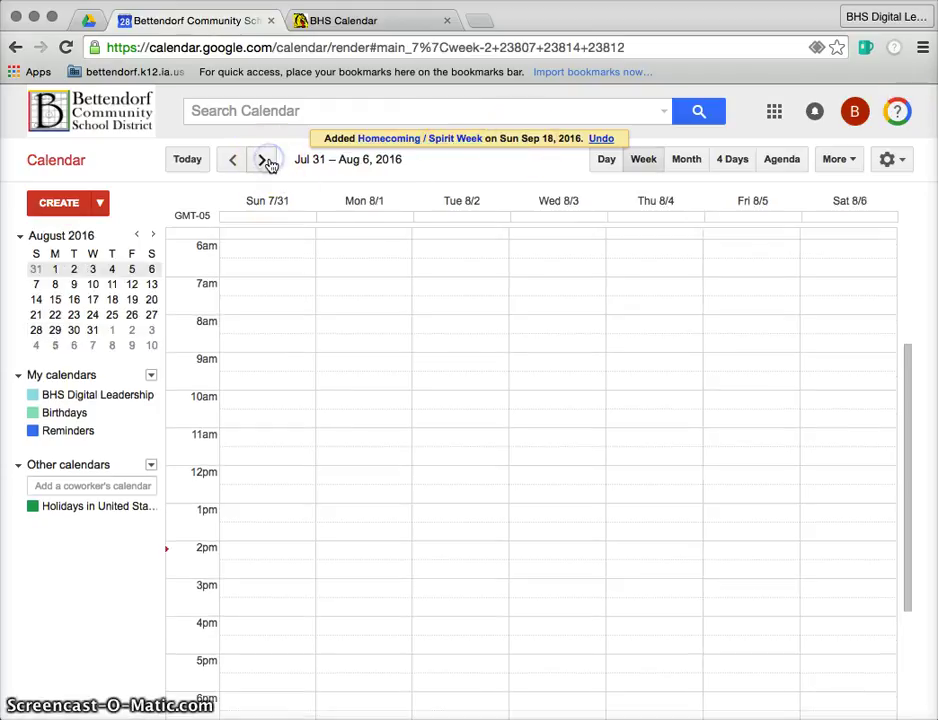
click(265, 161)
click(267, 162)
click(267, 162)
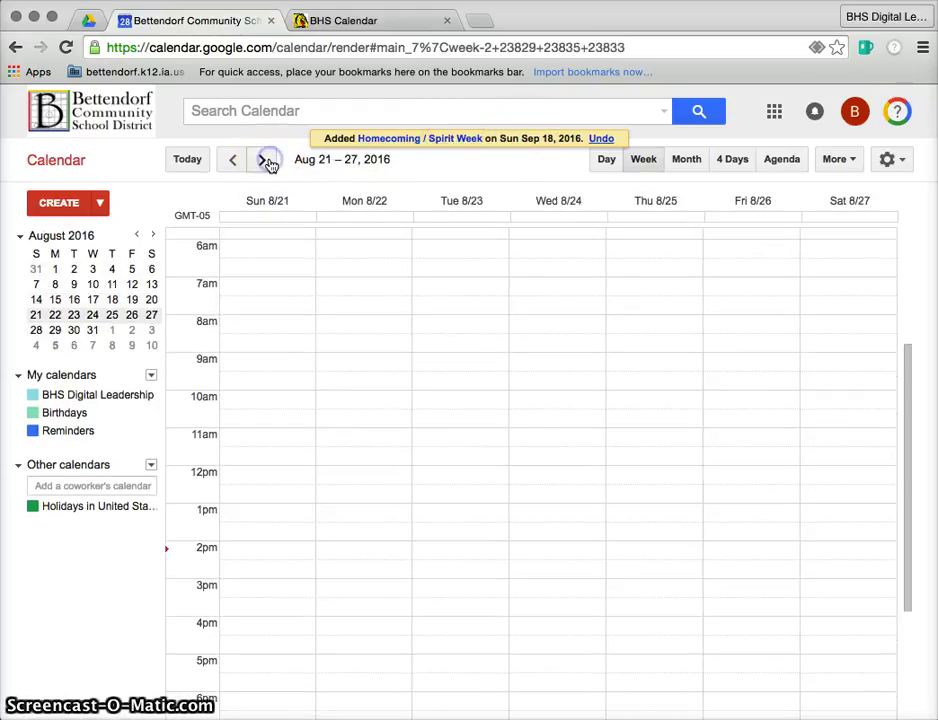
click(267, 162)
click(267, 162)
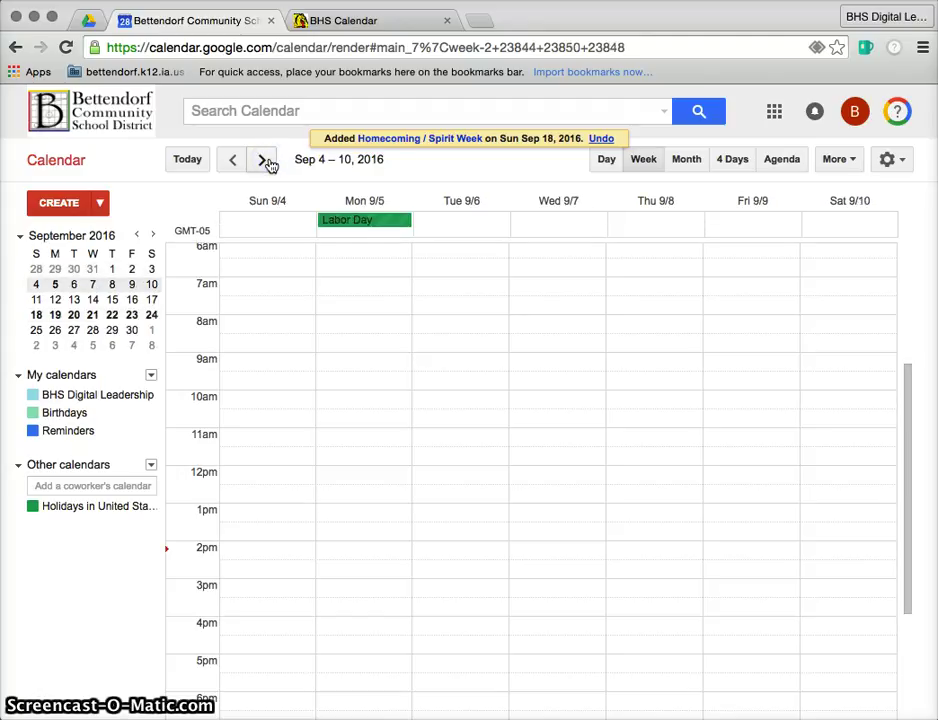
click(266, 161)
click(266, 161)
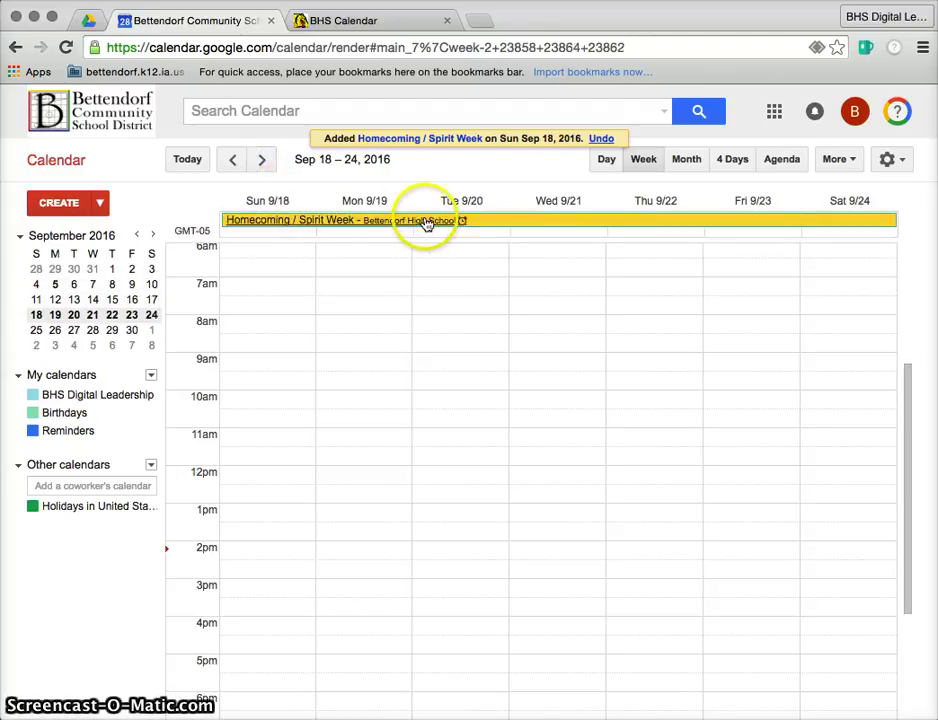
click(687, 164)
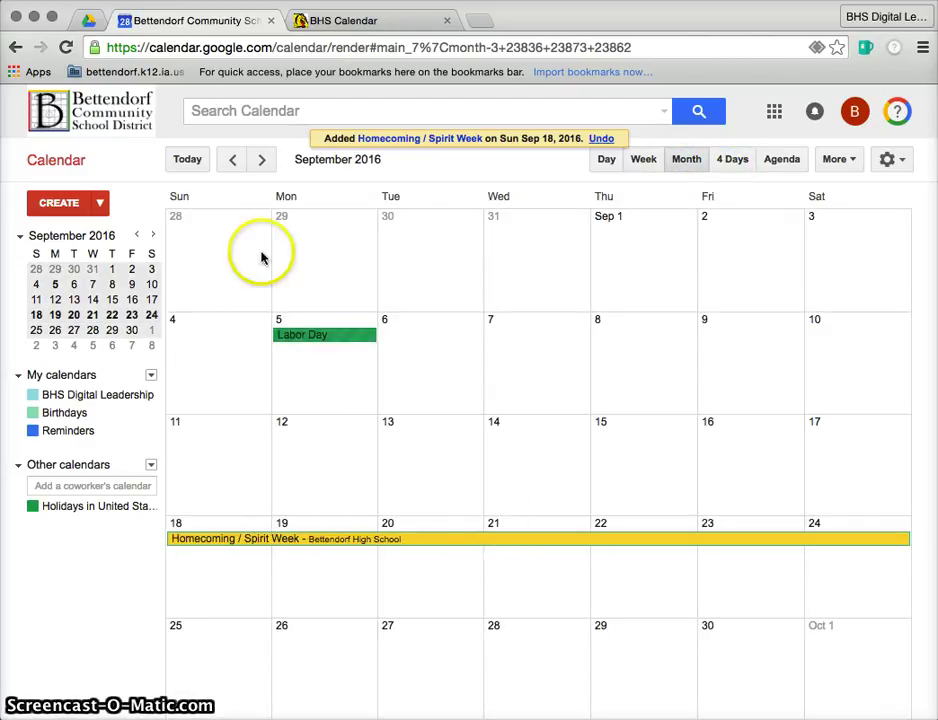
Step: Return to the current month, and copy the September 2 HS Kickoff Dance from the BHS website calendar to the personal calendar
click(187, 163)
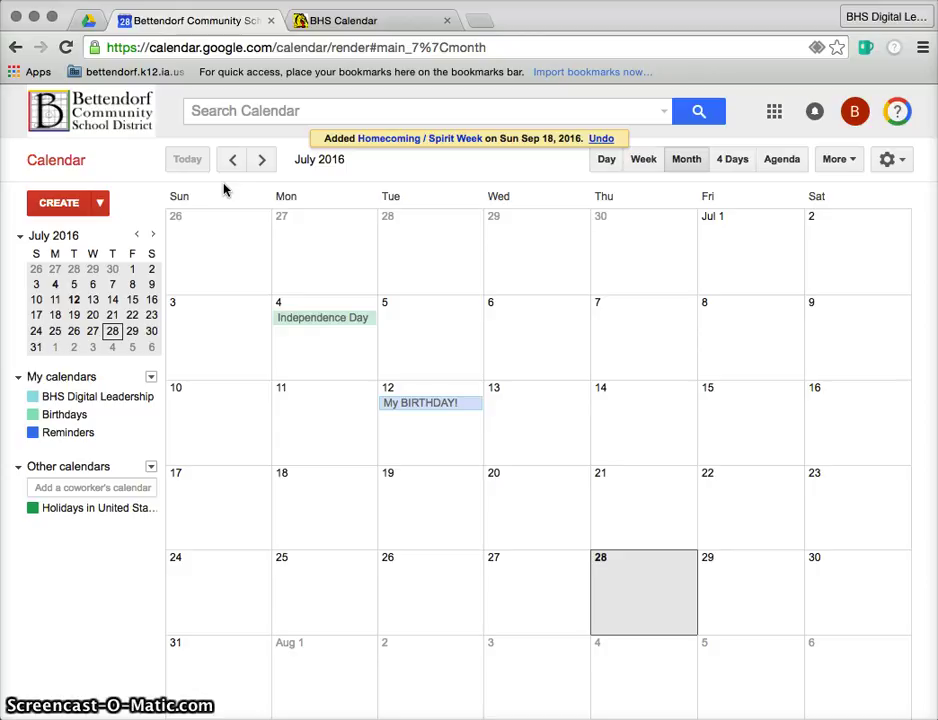
click(349, 26)
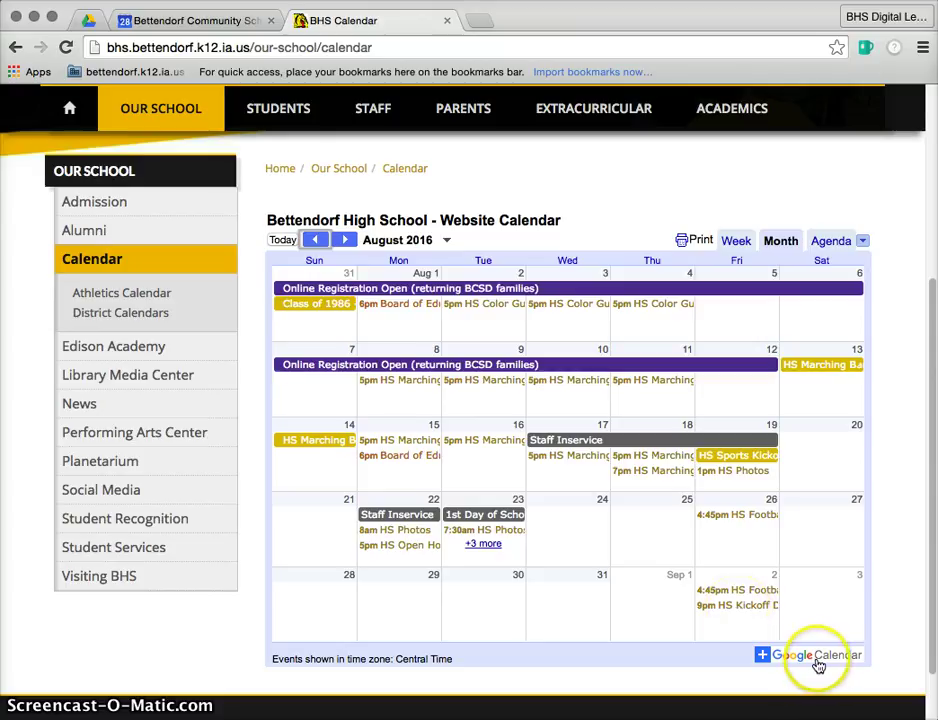
click(742, 607)
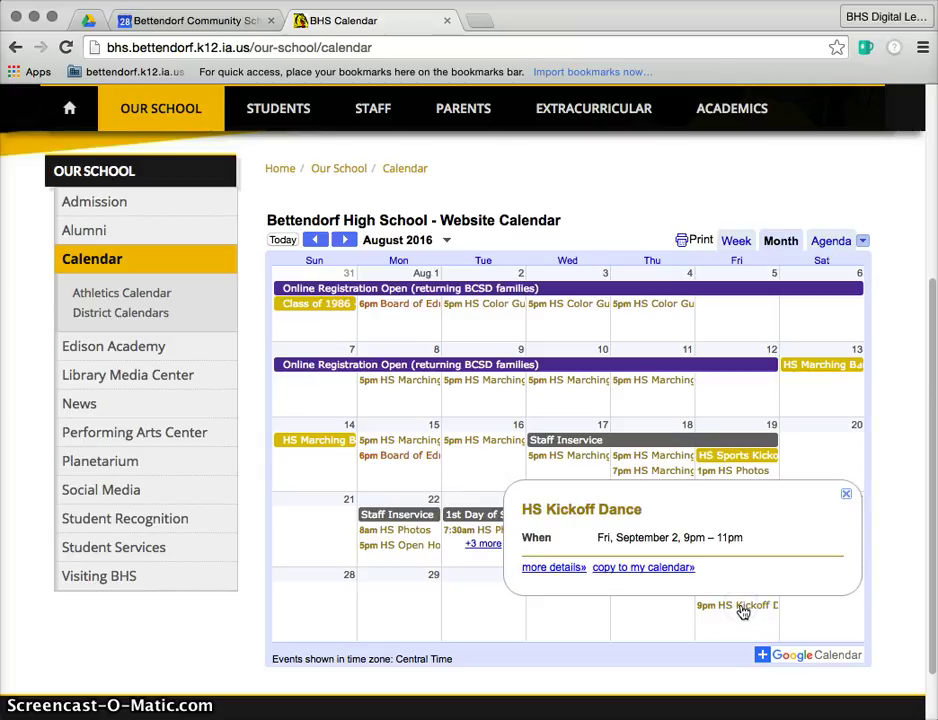
click(633, 568)
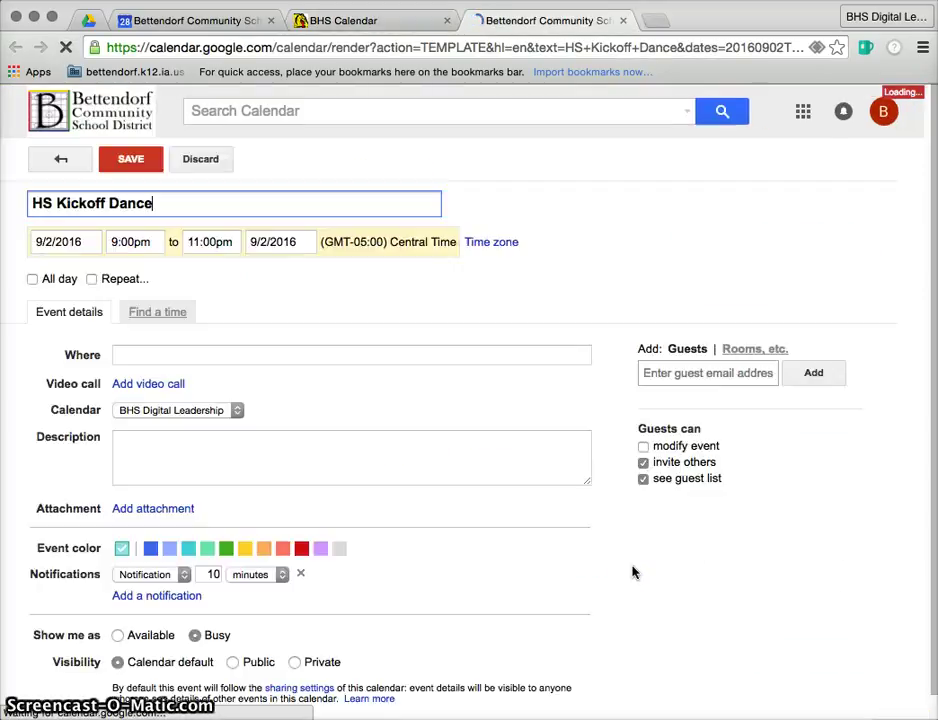
Step: Set the color of the HS Kickoff Dance event to red
click(467, 548)
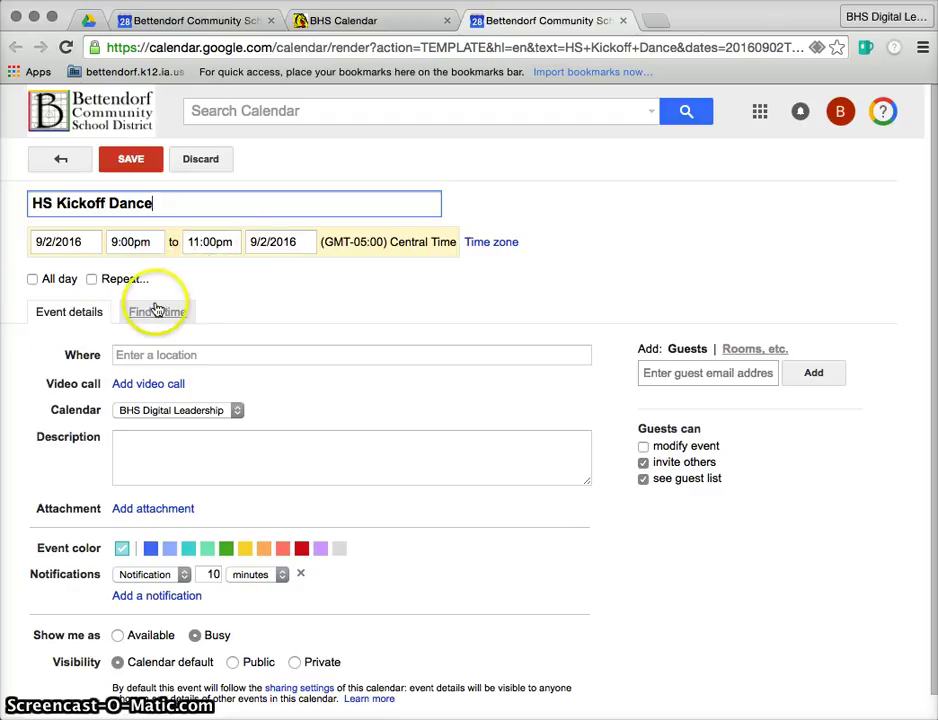
click(189, 354)
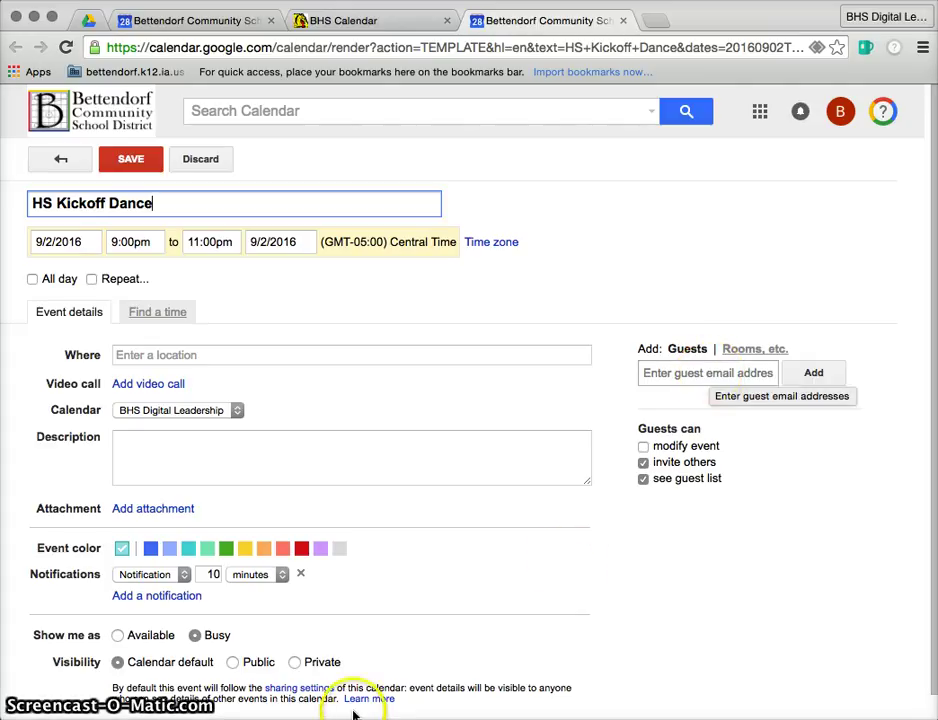
click(302, 549)
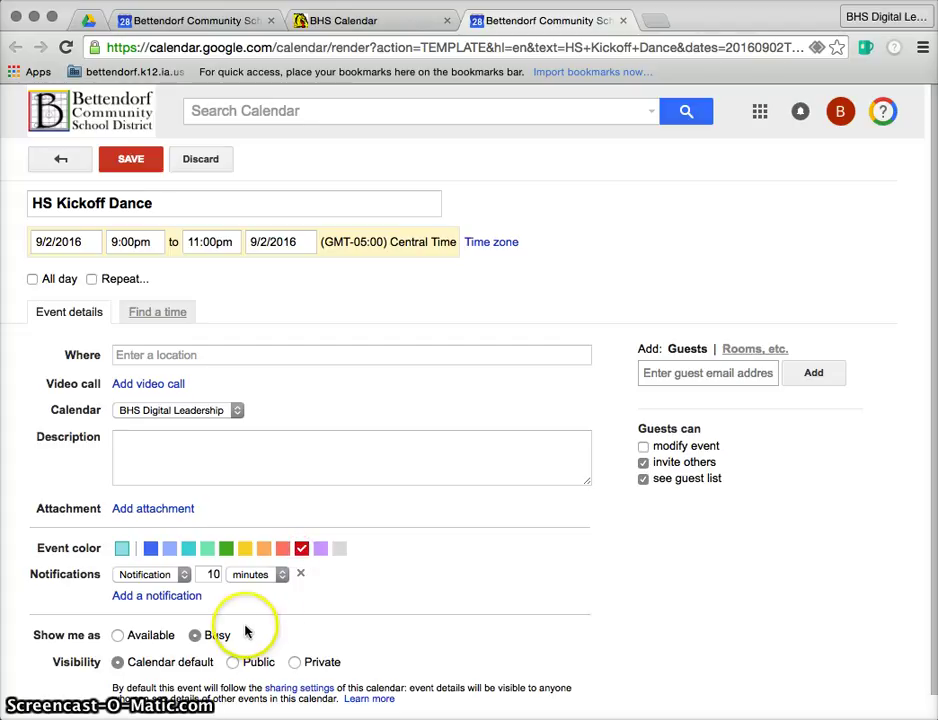
Step: Set the event's notification to an email 2 days before the dance, and save the event
click(185, 575)
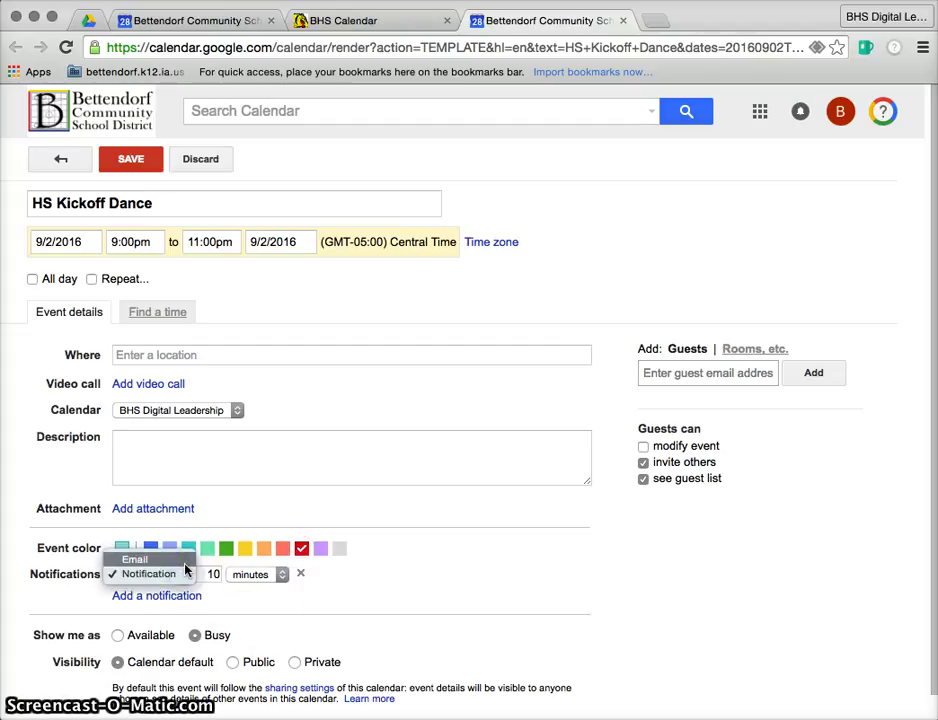
click(187, 572)
click(135, 560)
click(210, 574)
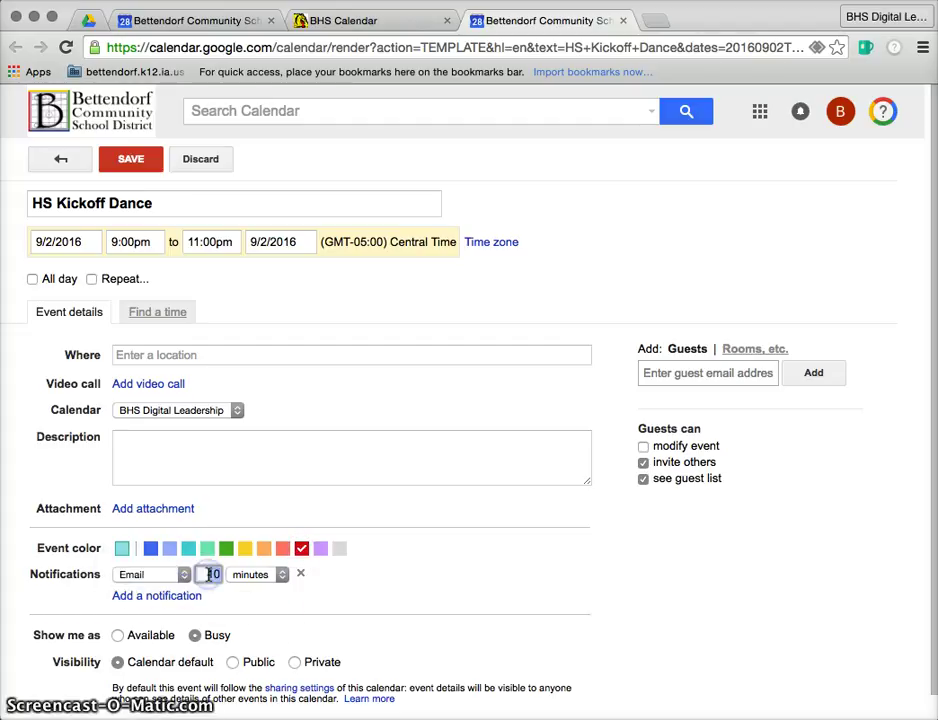
text(2)
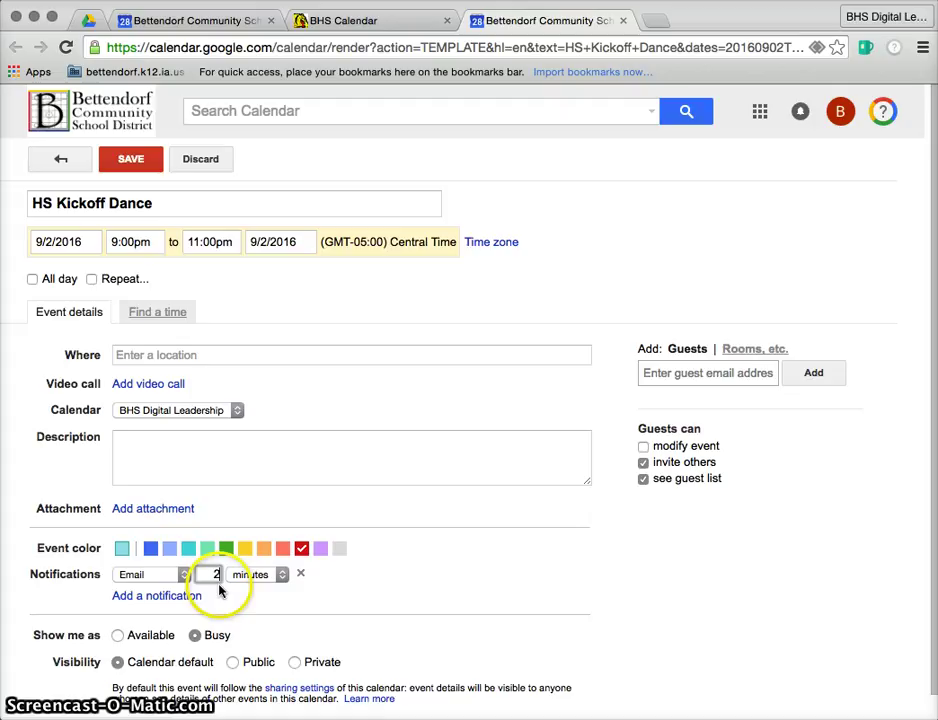
click(283, 576)
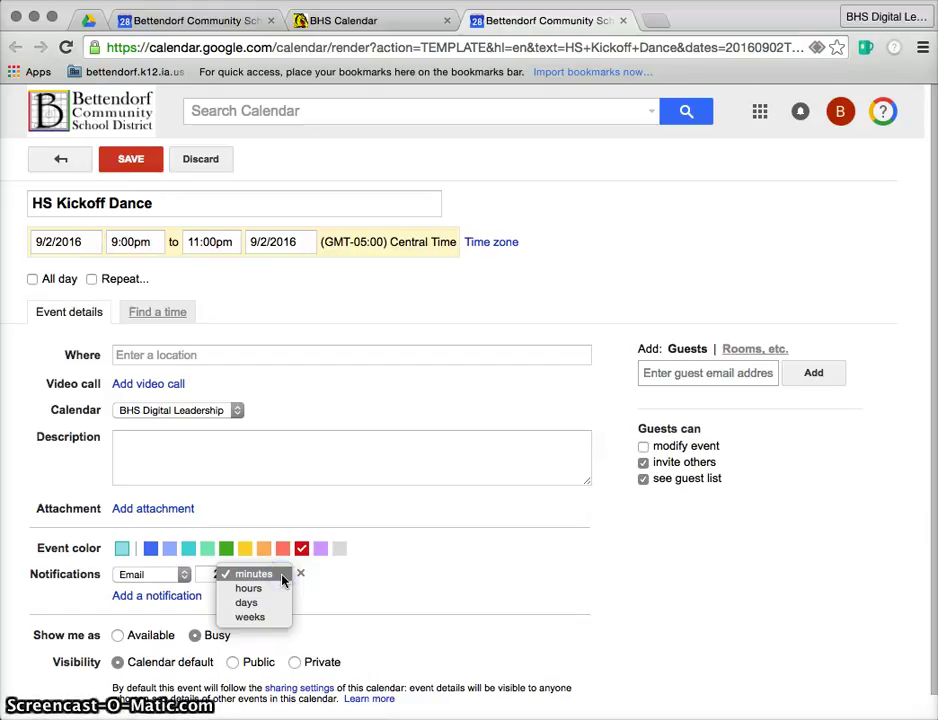
drag(270, 575, 272, 590)
click(272, 602)
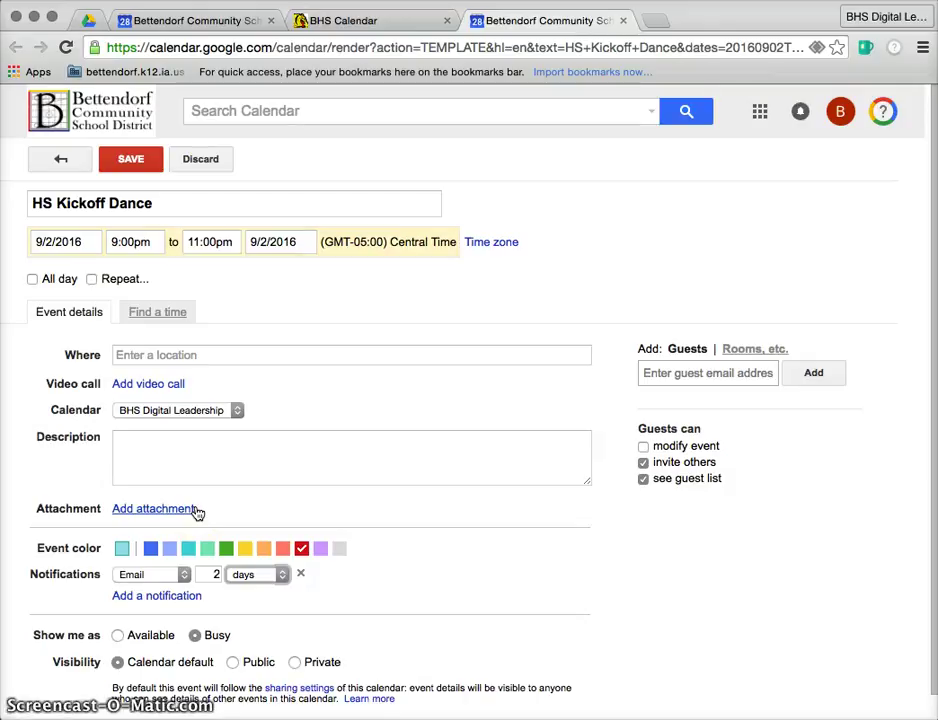
click(145, 167)
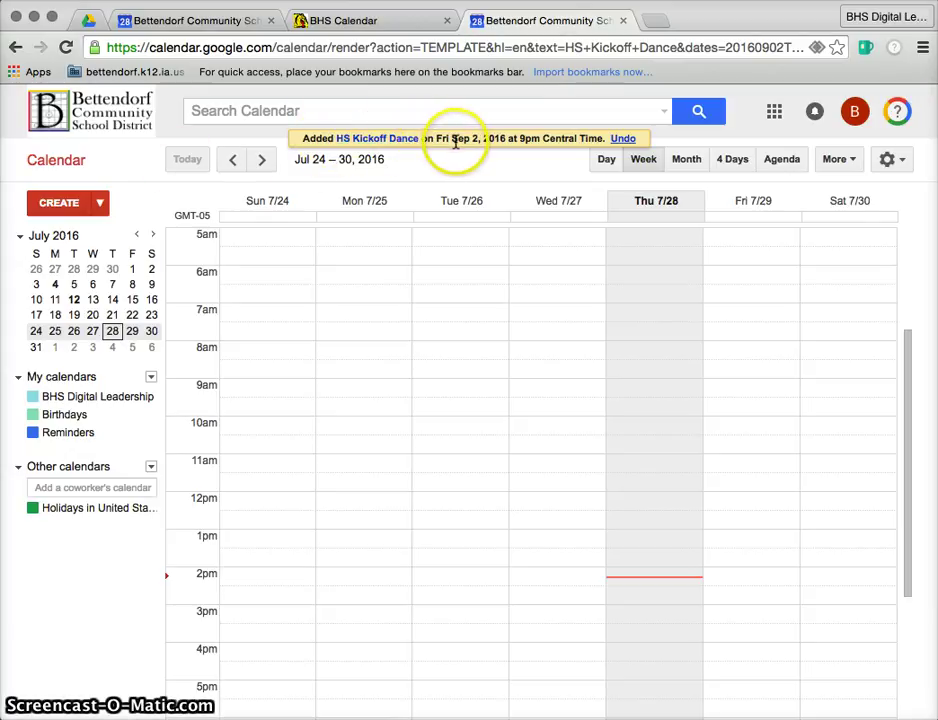
Step: Show September 2016 in the month view and look at the details of the HS Kickoff Dance event
click(688, 164)
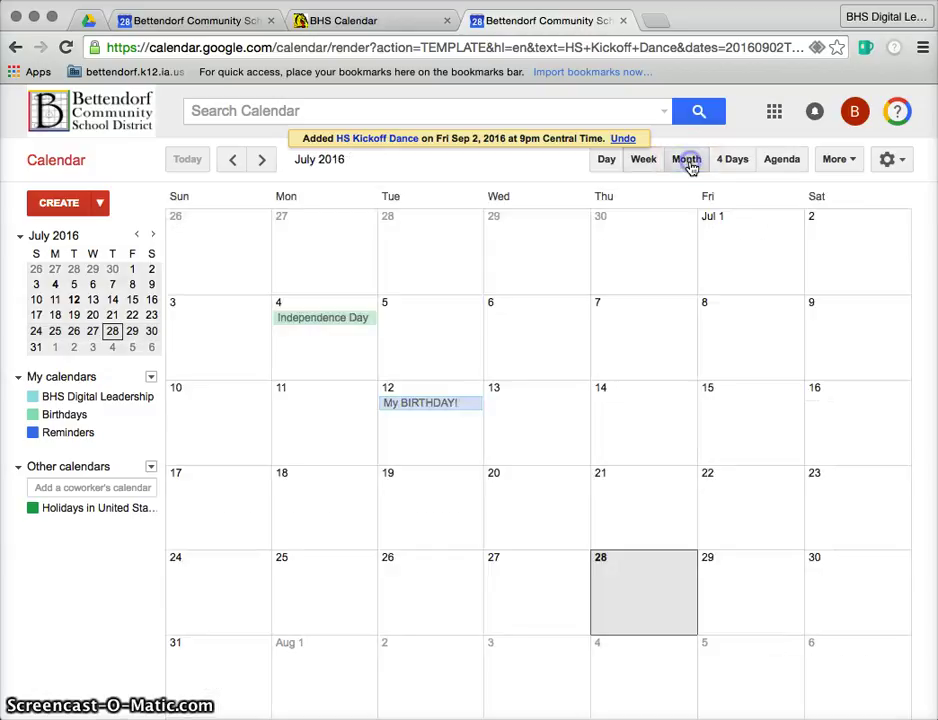
click(263, 162)
click(263, 162)
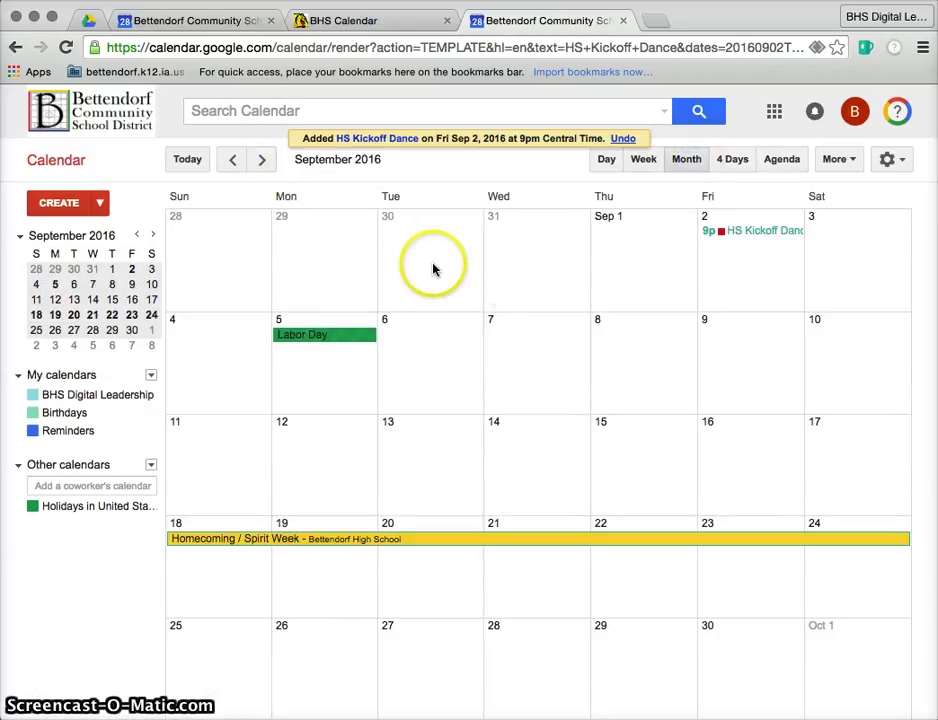
click(743, 240)
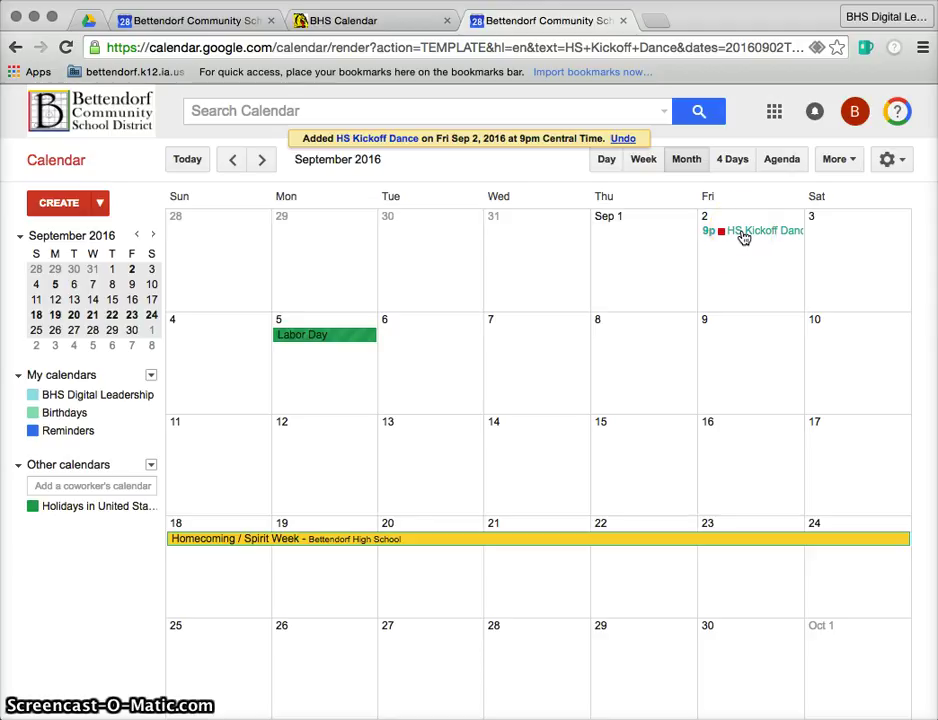
click(743, 237)
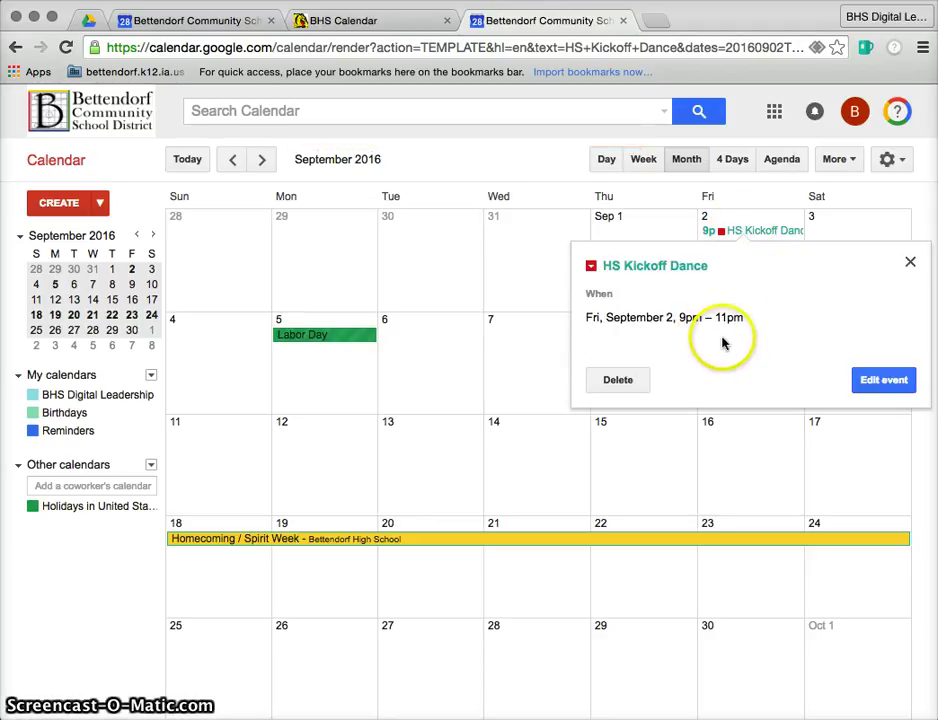
click(911, 264)
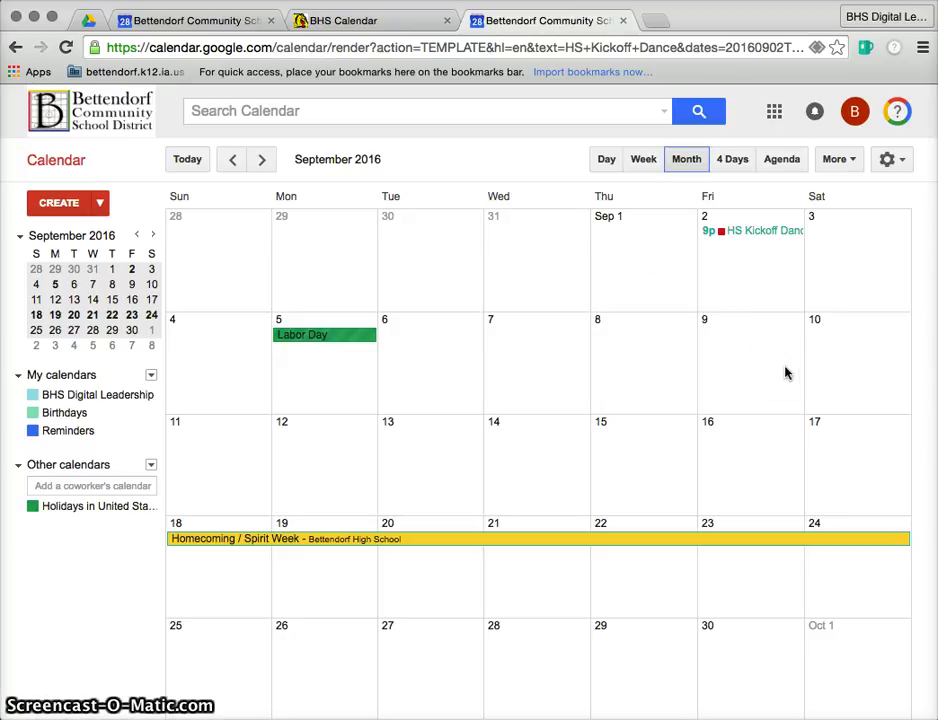